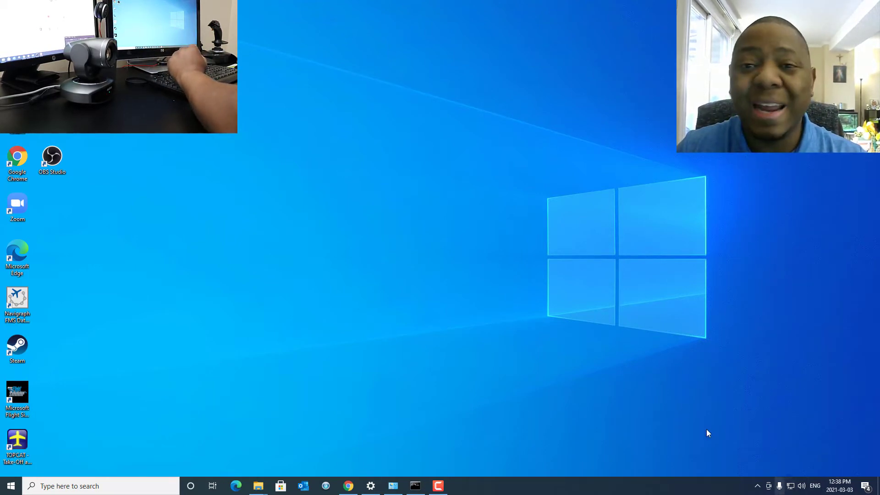
Open the Internet Protocol Version 4 (TCP/IPv4) properties of the computer's Ethernet adapter.
click(789, 486)
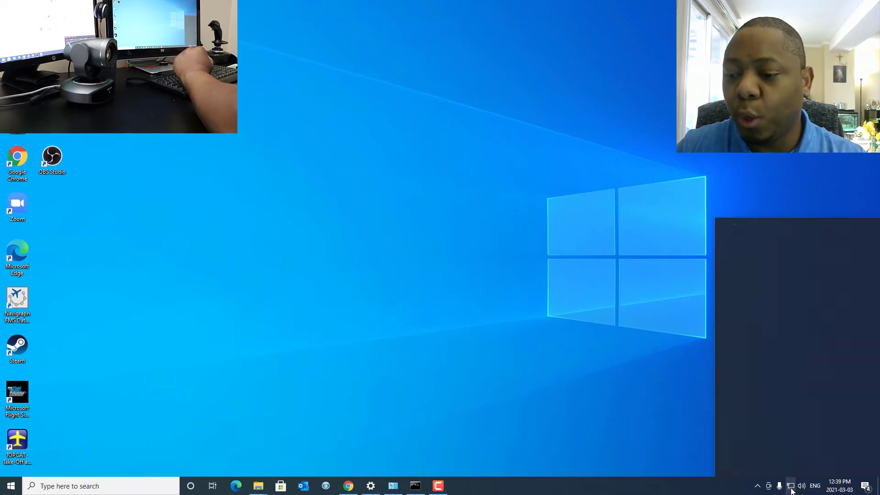
click(757, 226)
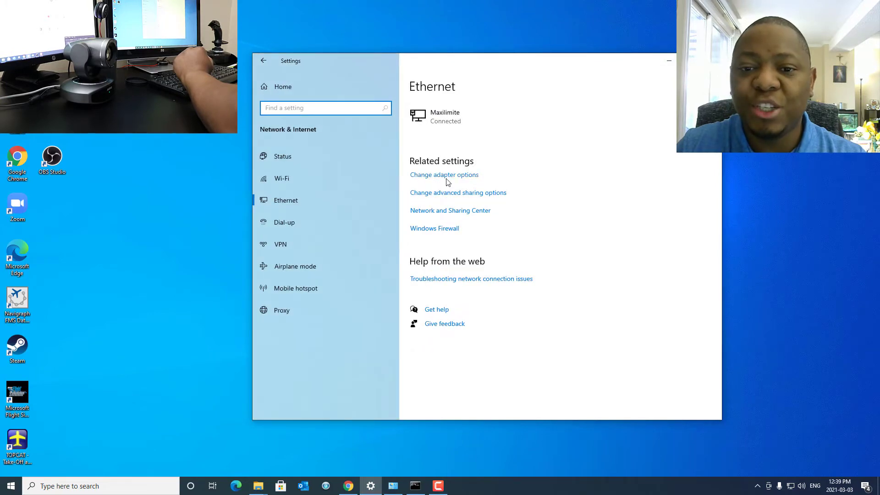
click(466, 179)
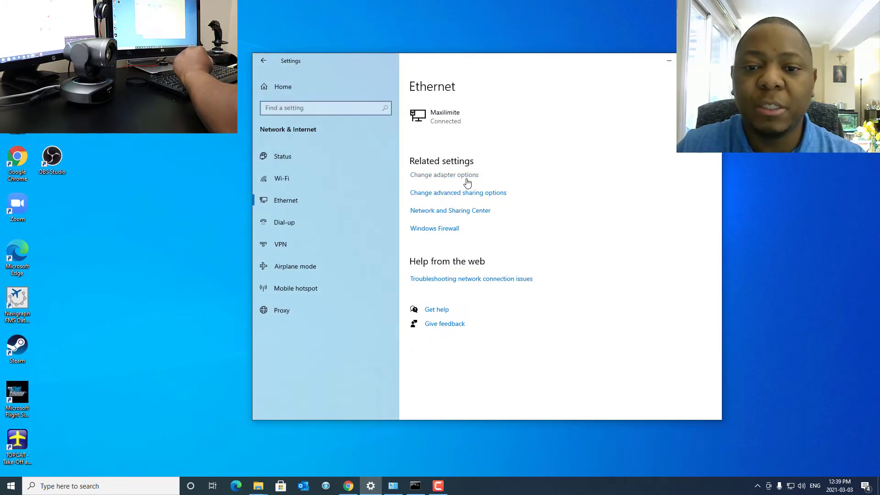
double_click(343, 158)
click(389, 319)
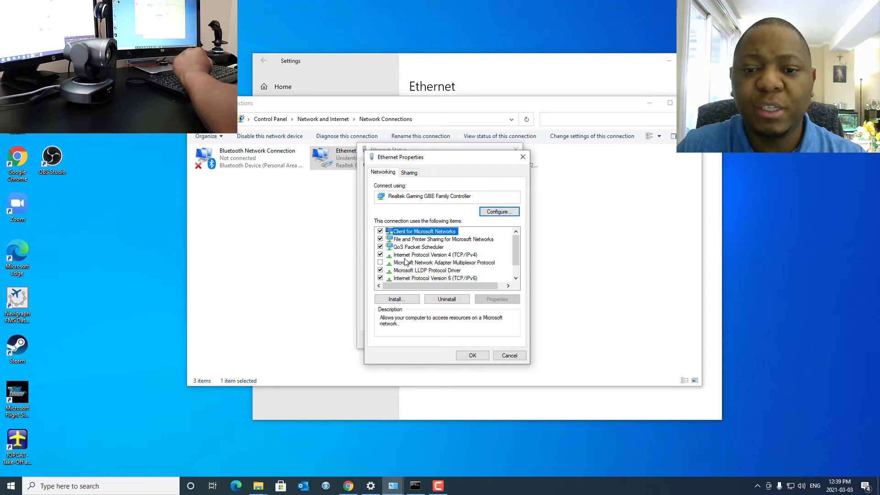
double_click(446, 255)
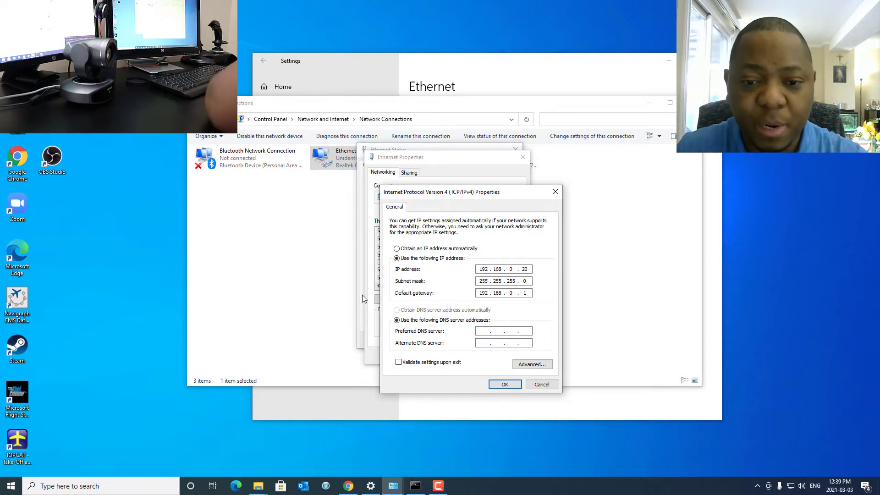
Set the Ethernet adapter to obtain its IP address and DNS server address automatically.
click(420, 248)
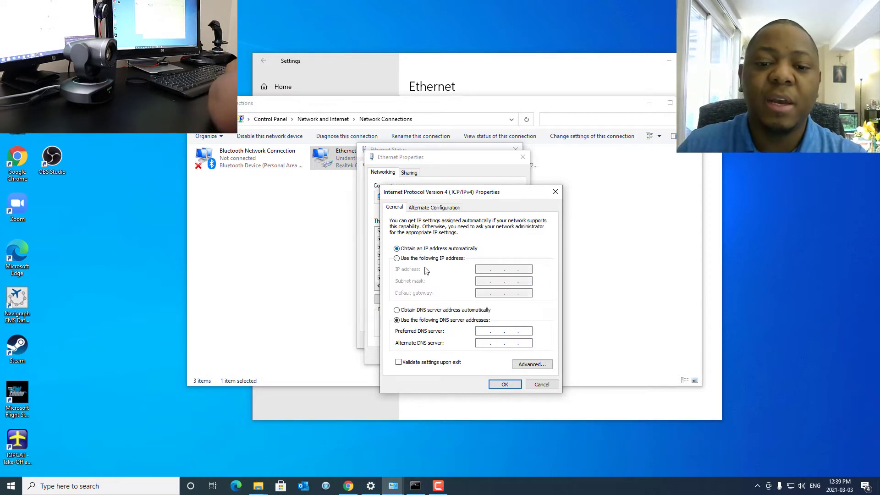
click(403, 311)
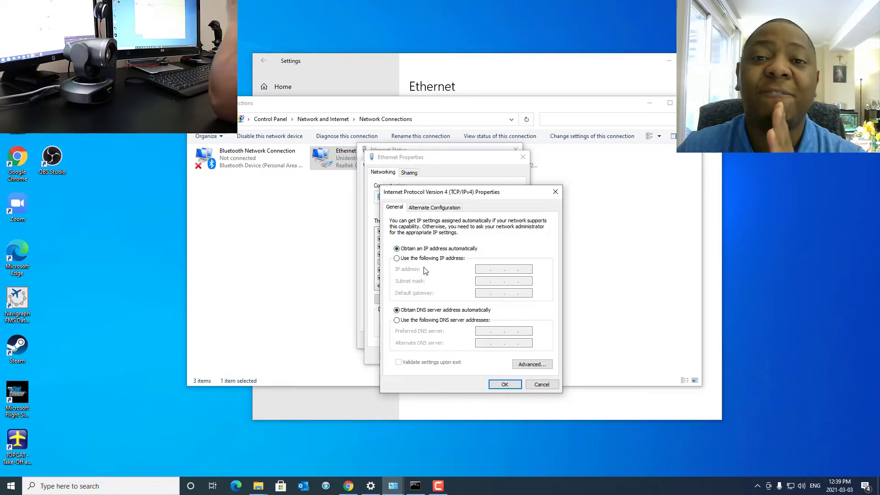
Switch the adapter to a manual IP address, entering 192.168.5.1 with subnet mask 255.255.255.0.
click(397, 259)
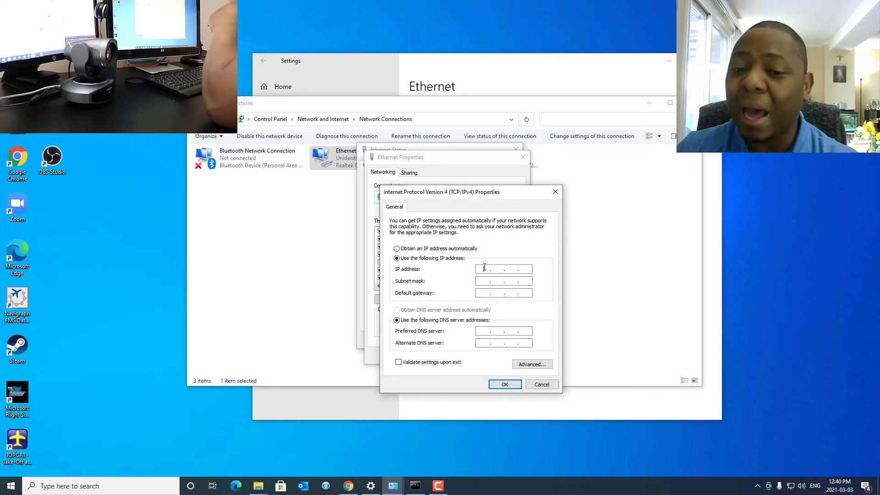
text(192 . 168 . )
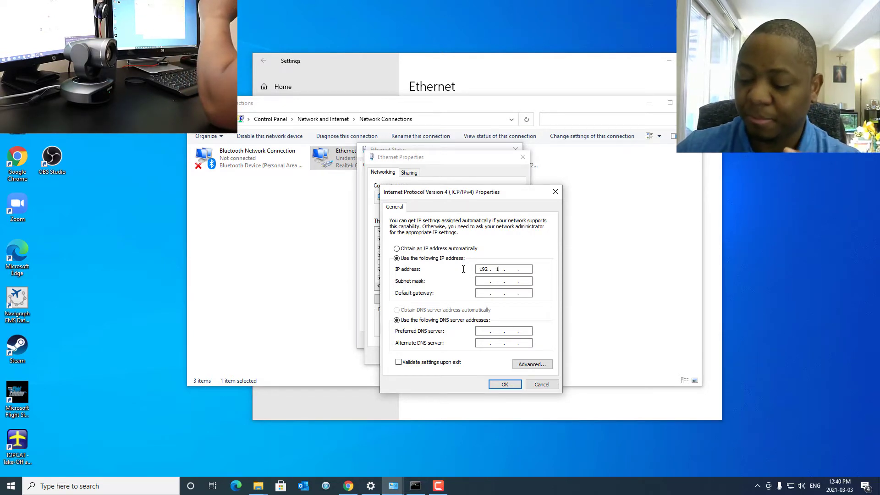
text(5)
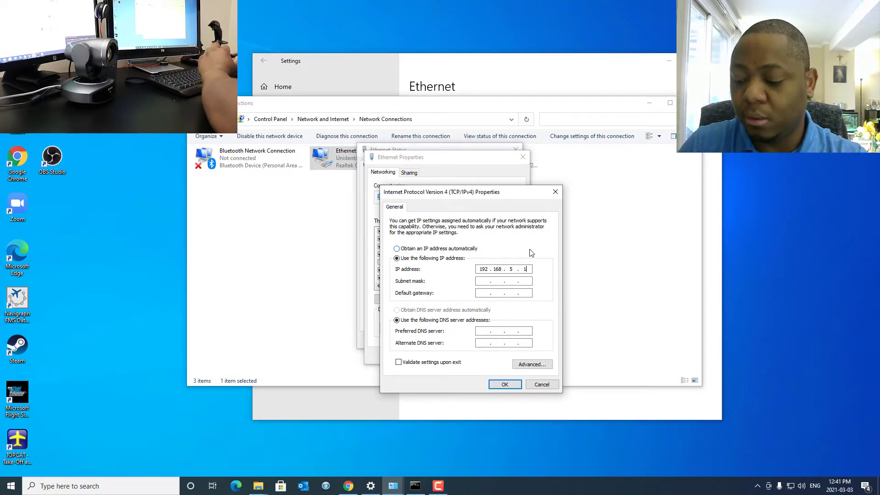
text(4)
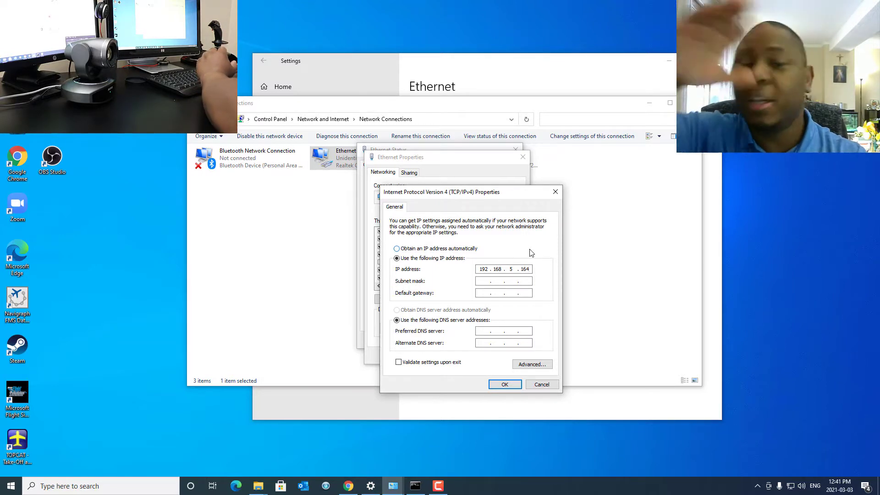
key(BackSpace)
key(BackSpace)
key(BackSpace)
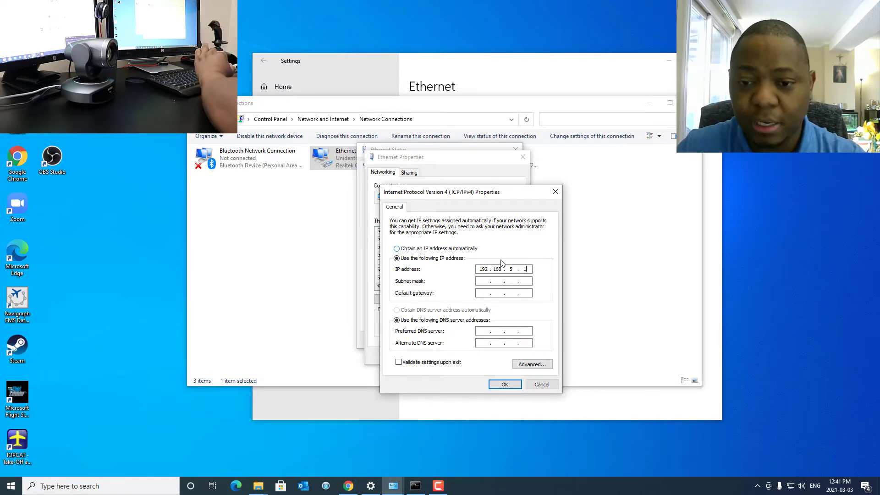
click(489, 281)
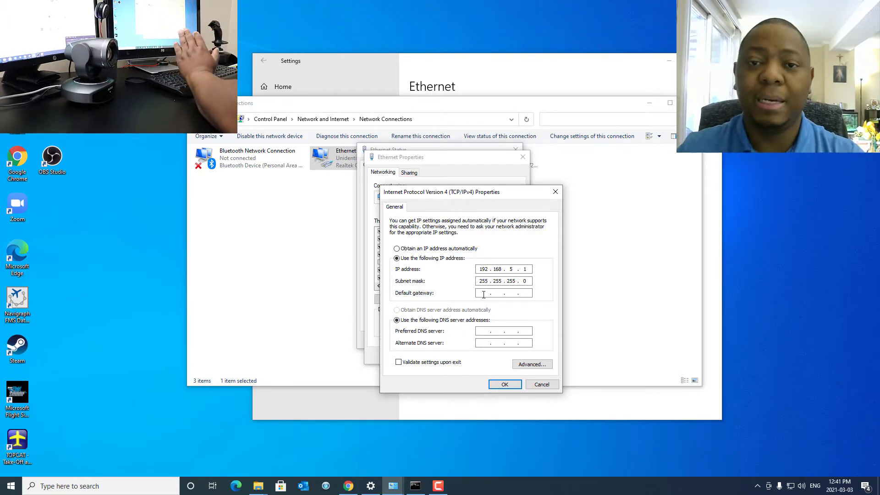
Set the adapter's IP address to 192.168.0.20 and its default gateway to 192.168.0.1.
click(481, 269)
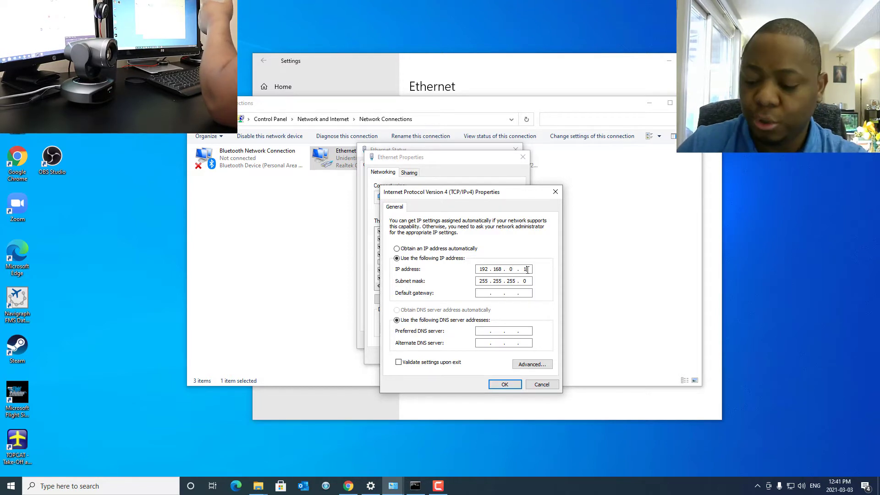
text(20)
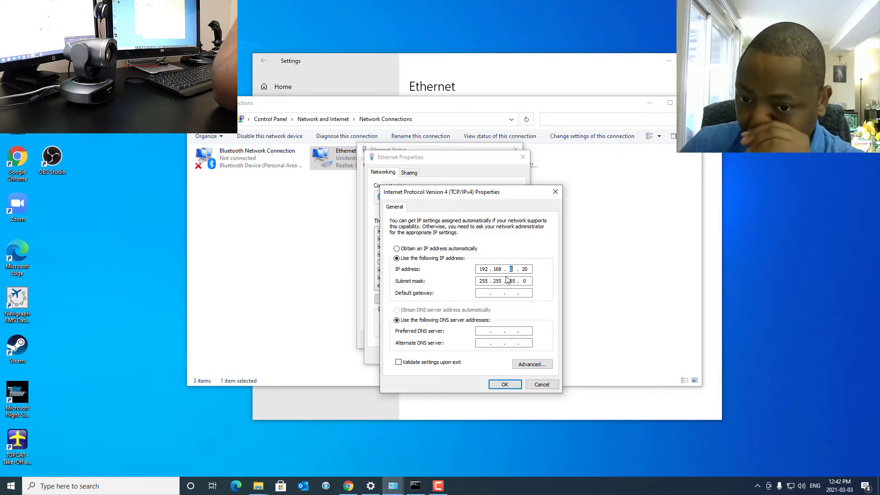
click(489, 291)
text(192 . 168 . )
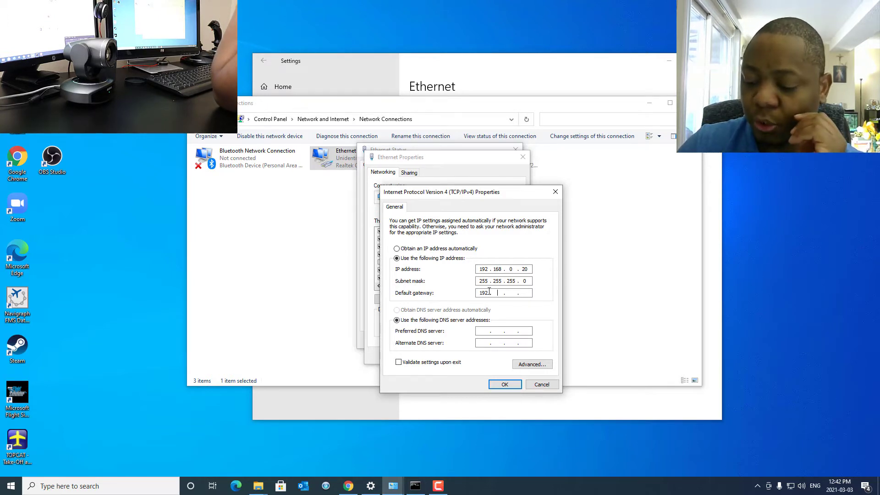
text(0 . )
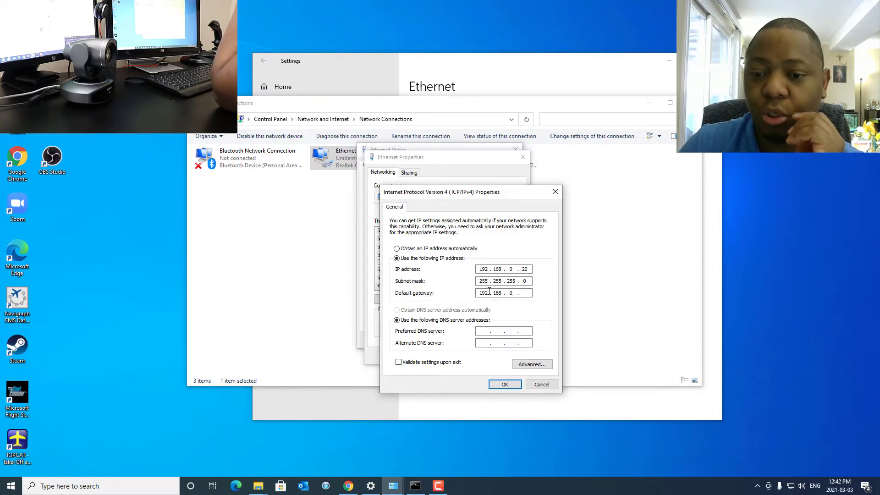
text(1)
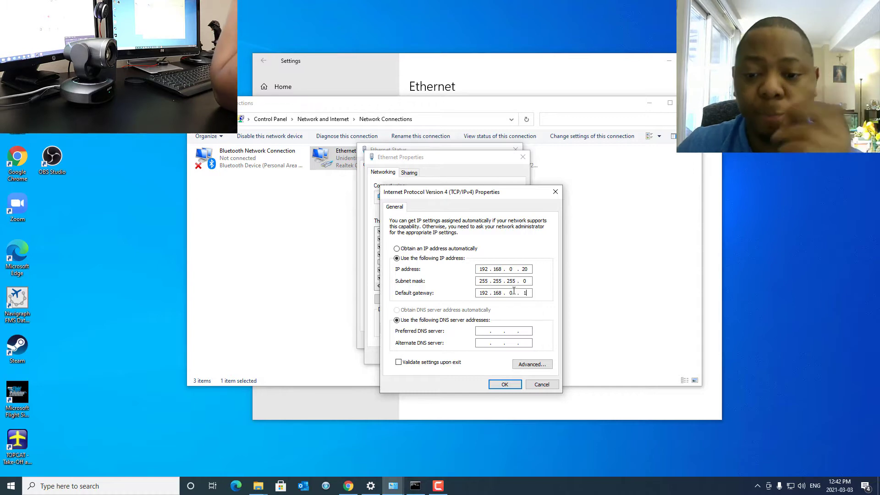
Apply the IPv4 settings and close the Ethernet dialogs, the Network Connections window and Settings.
click(508, 384)
click(473, 356)
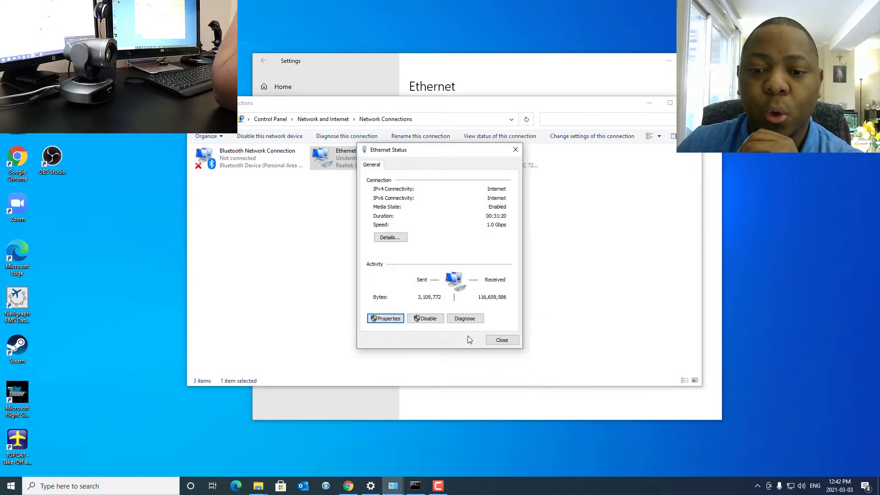
click(502, 341)
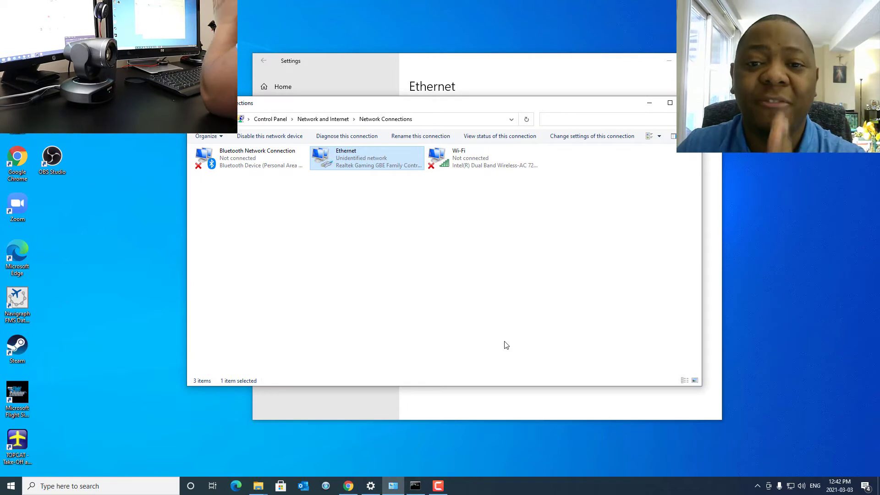
click(690, 102)
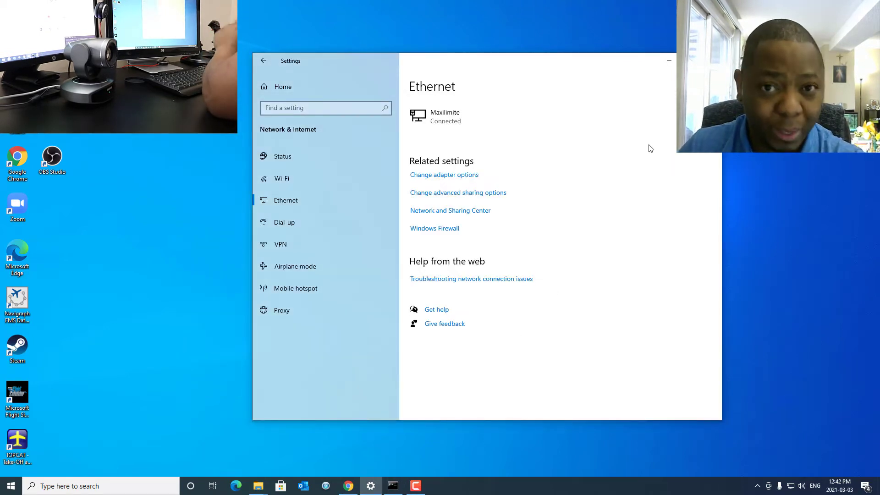
click(711, 60)
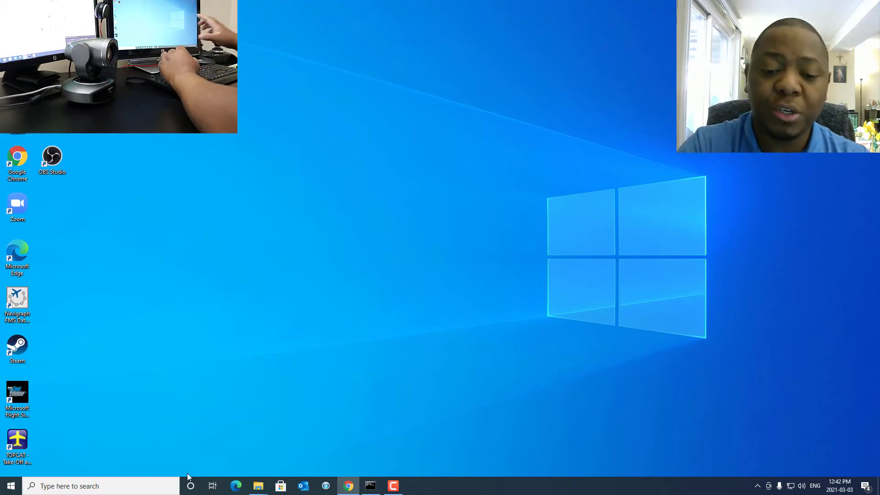
Ping the camera at 192.168.0.10 from a fresh Command Prompt to test the connection, closing the prompt when done.
right_click(370, 485)
click(371, 471)
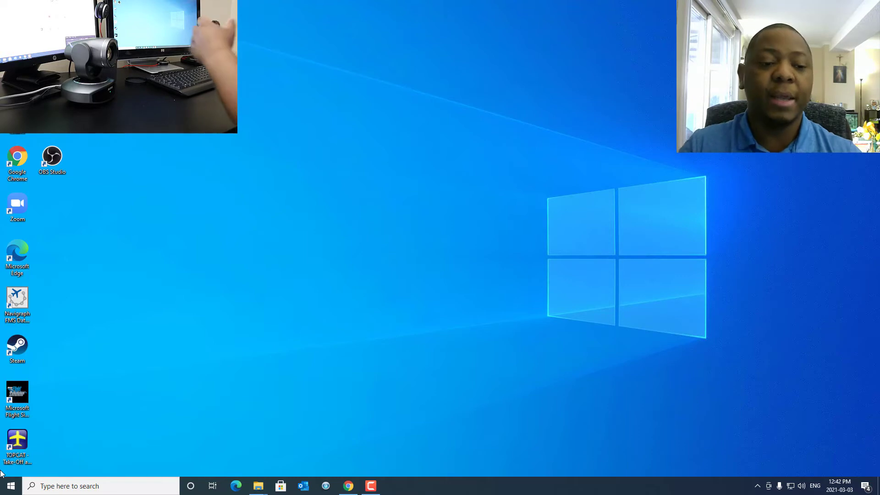
key(super+r)
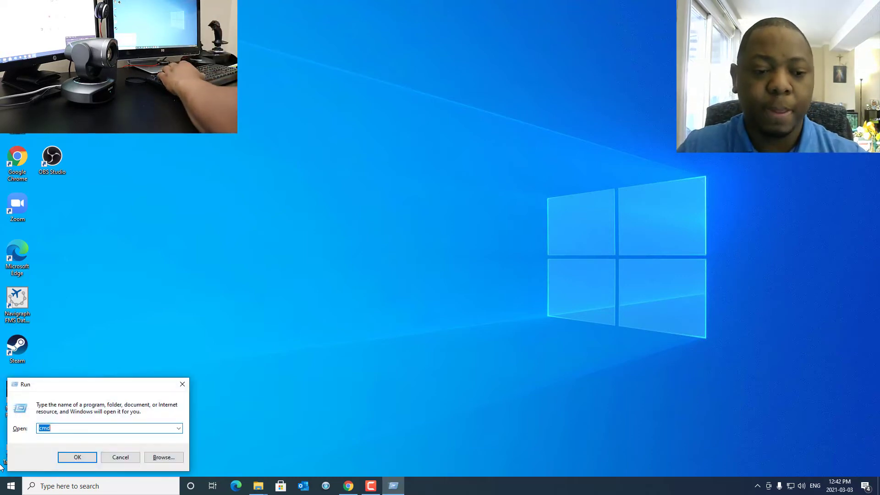
key(Return)
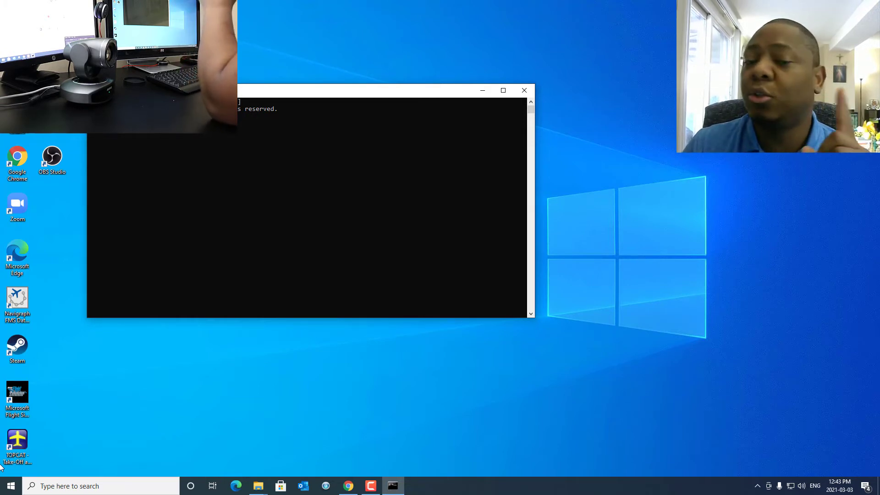
key(Return)
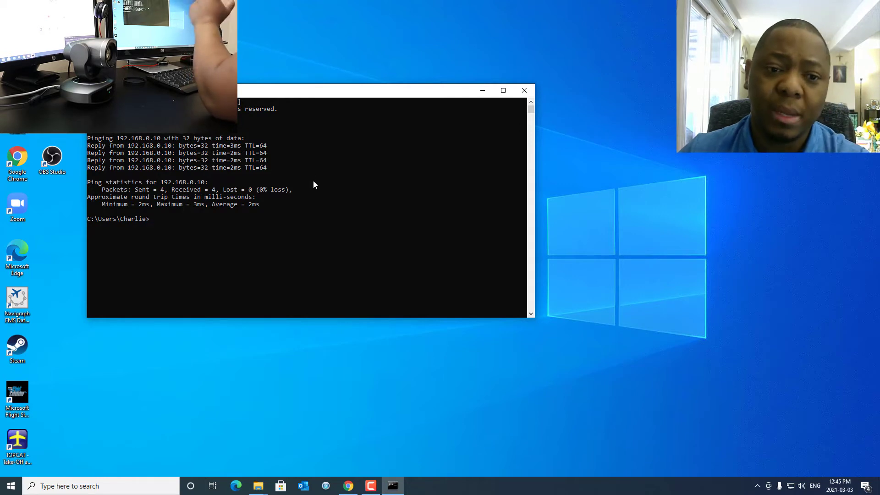
click(524, 90)
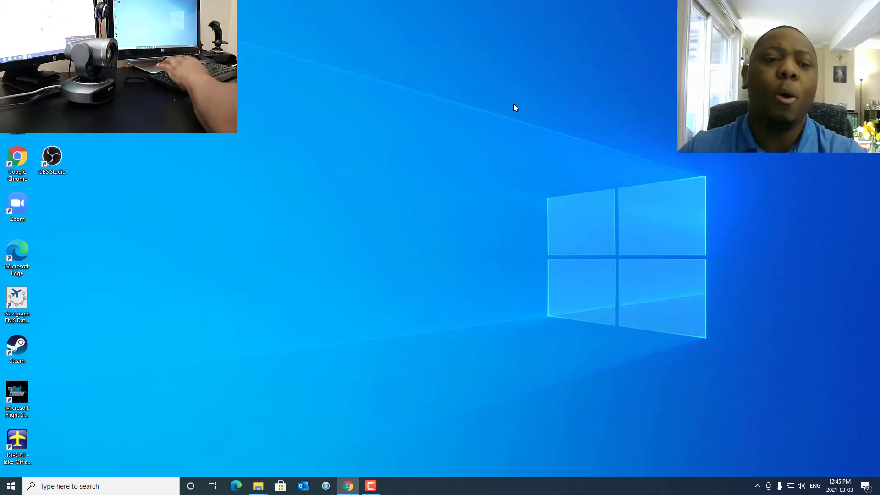
Open the camera's web page at 192.168.0.10 in Microsoft Edge.
click(236, 487)
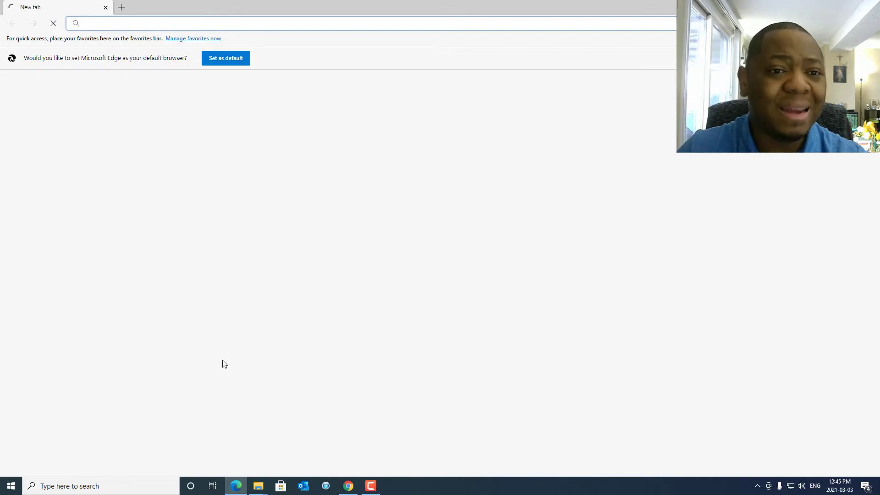
click(145, 24)
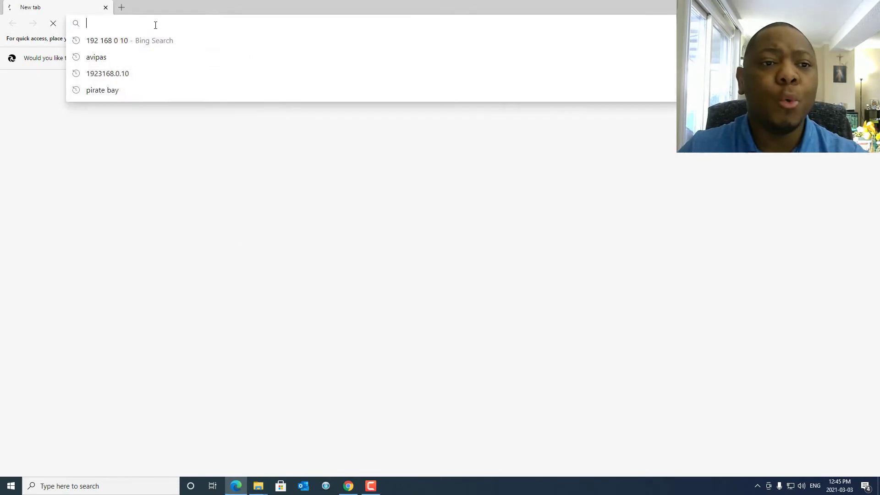
click(111, 45)
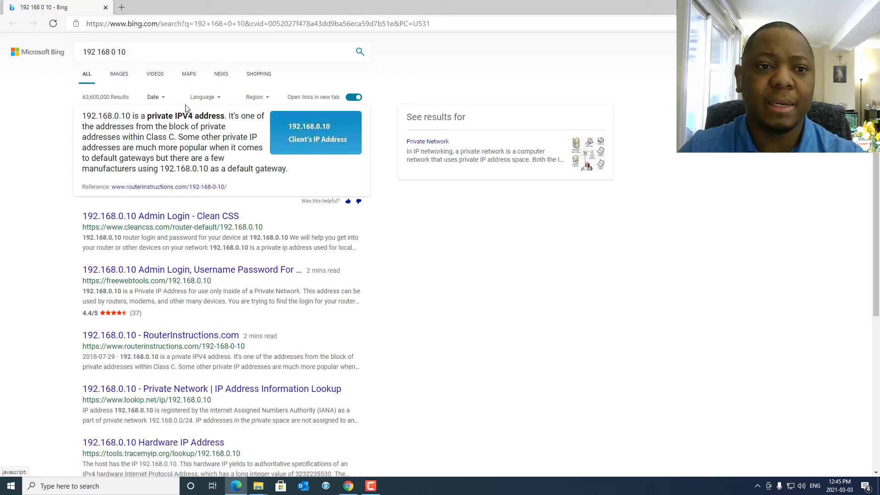
click(141, 53)
click(144, 22)
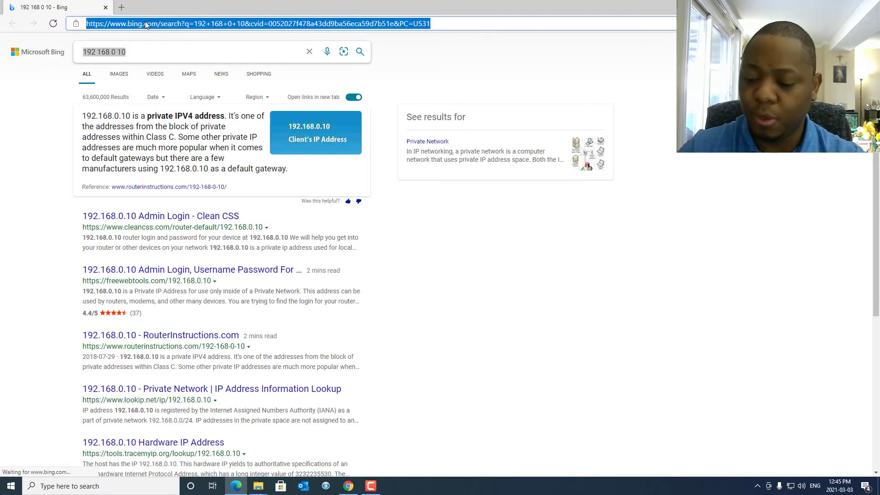
text(192.168.0.10)
key(Return)
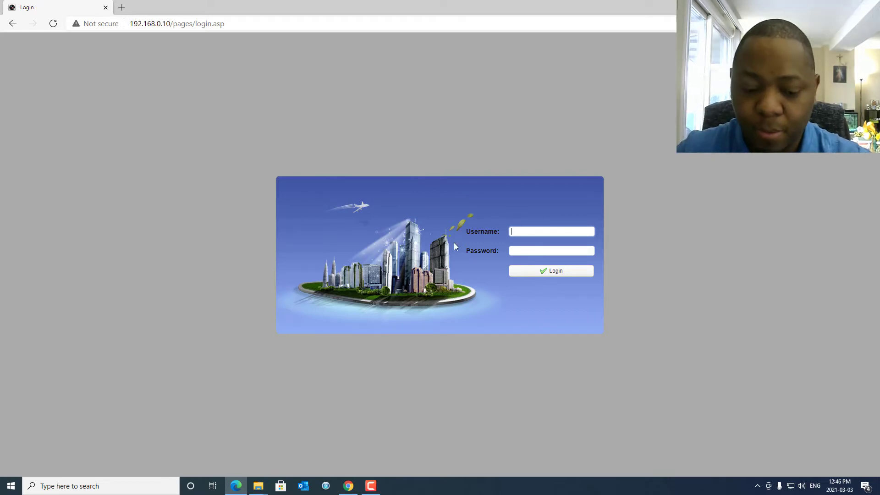
Log in to the camera's web interface with the username and account password.
text(a)
click(546, 248)
click(532, 271)
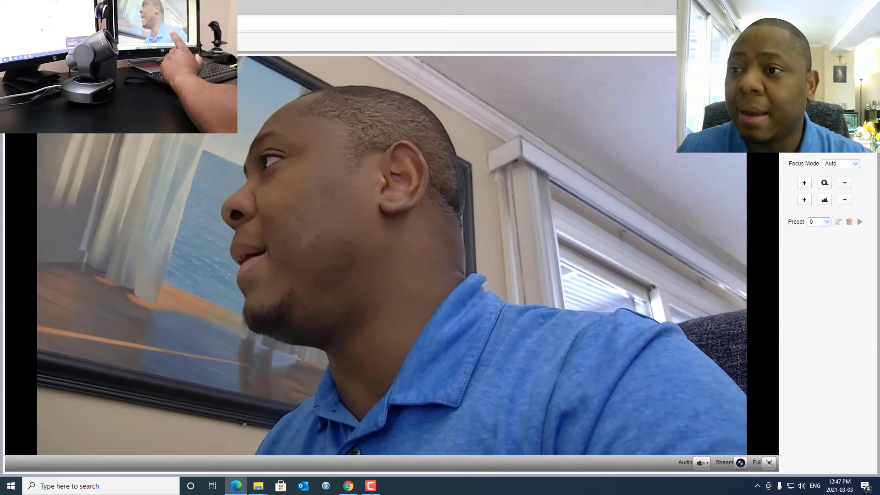
Open the Ethernet page in the camera's network configuration.
click(44, 69)
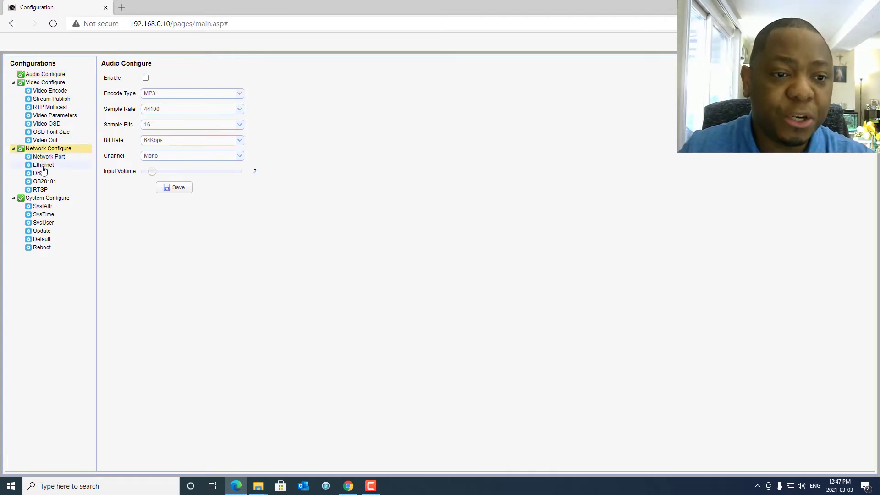
click(43, 166)
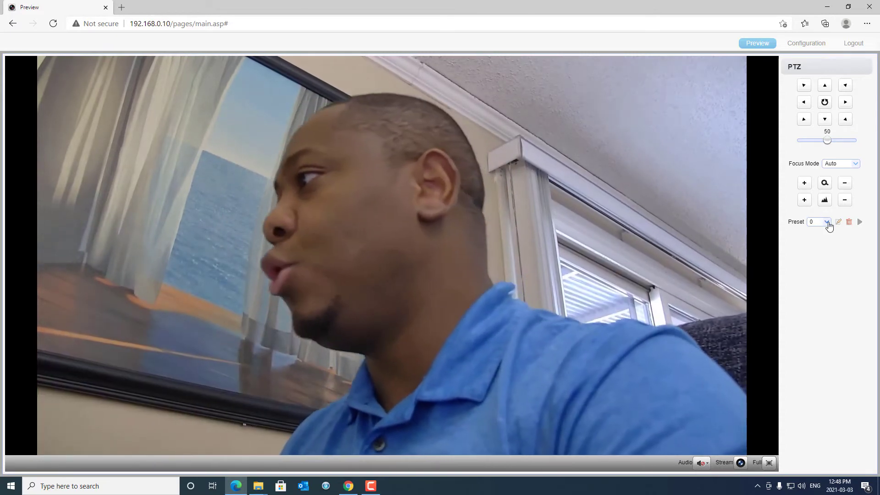
Store the current camera view as preset 1, and pan left to the framed painting and store that view as preset 2.
click(821, 222)
click(811, 239)
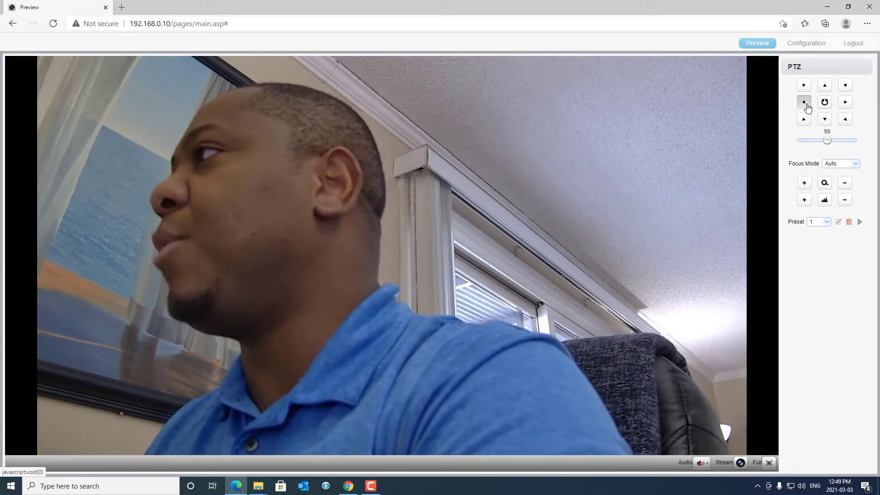
click(805, 103)
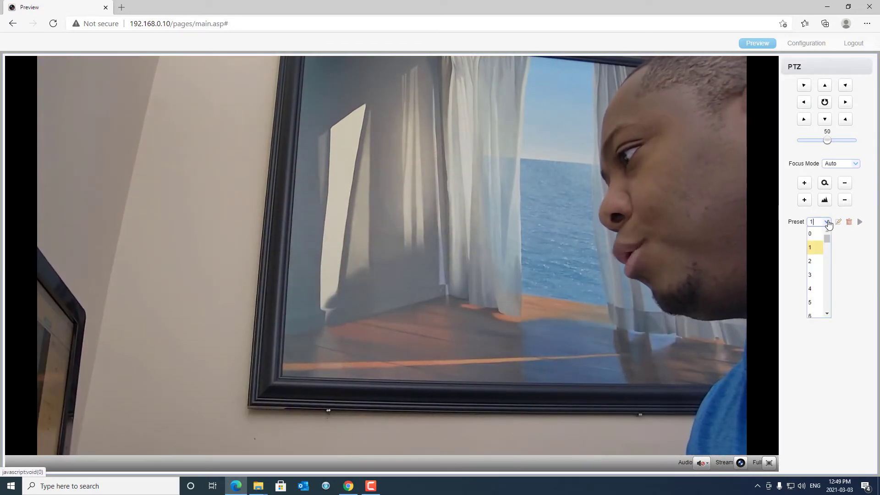
click(810, 261)
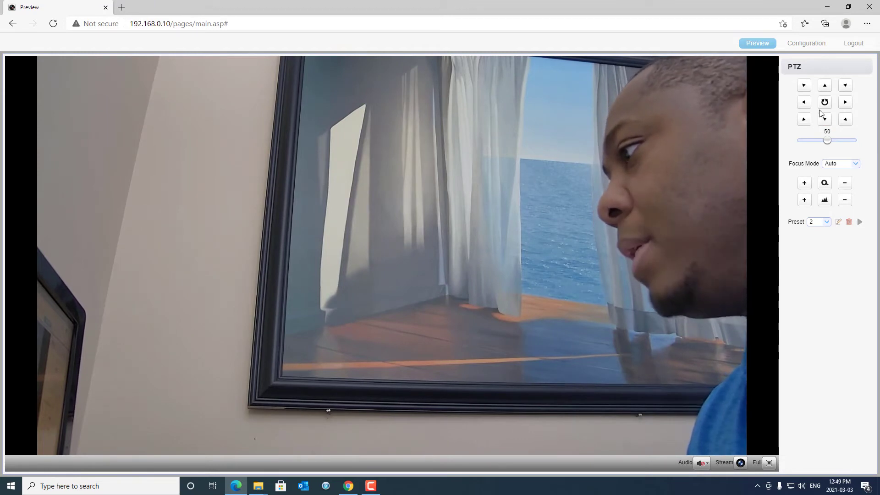
Aim the camera down at the keyboard and desk and store that position as preset 3.
click(844, 102)
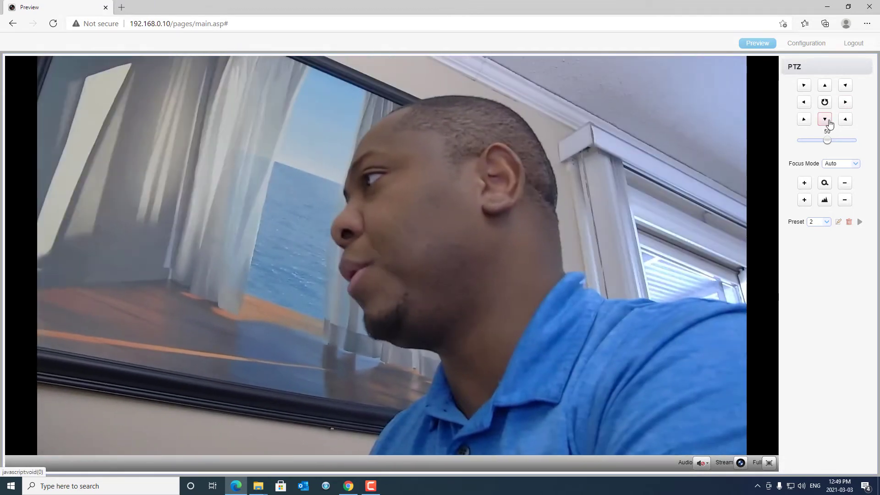
click(827, 122)
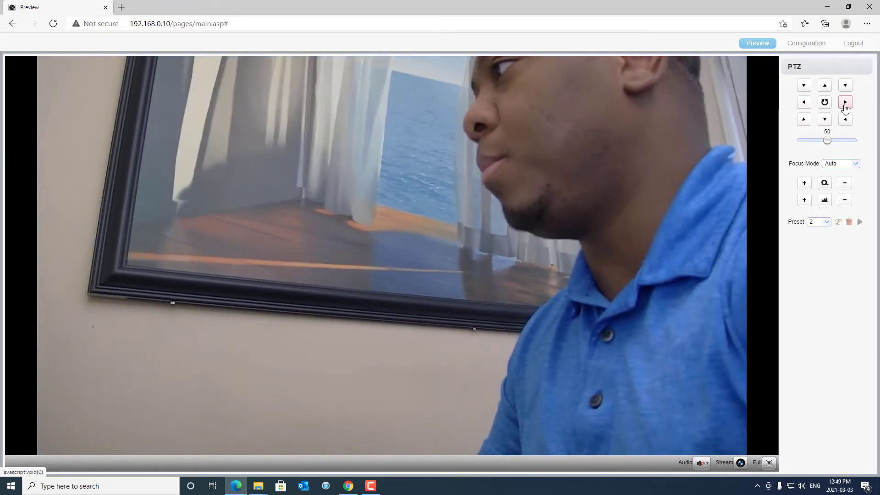
click(845, 102)
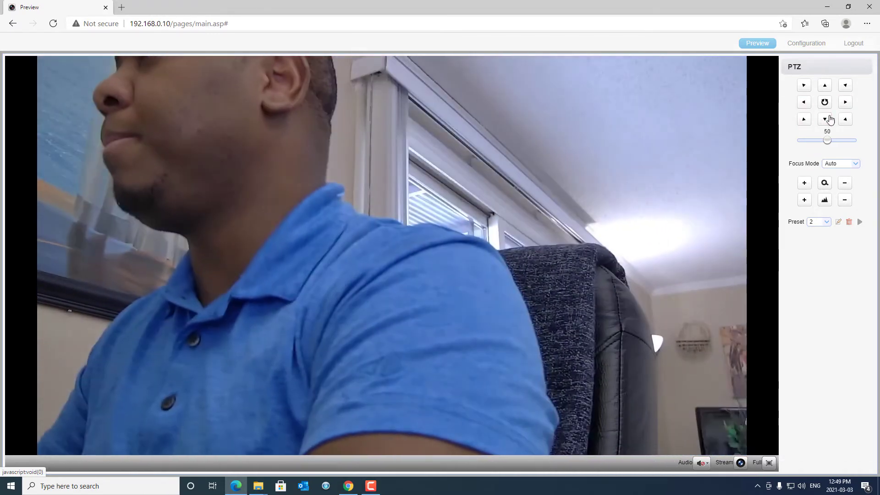
click(827, 120)
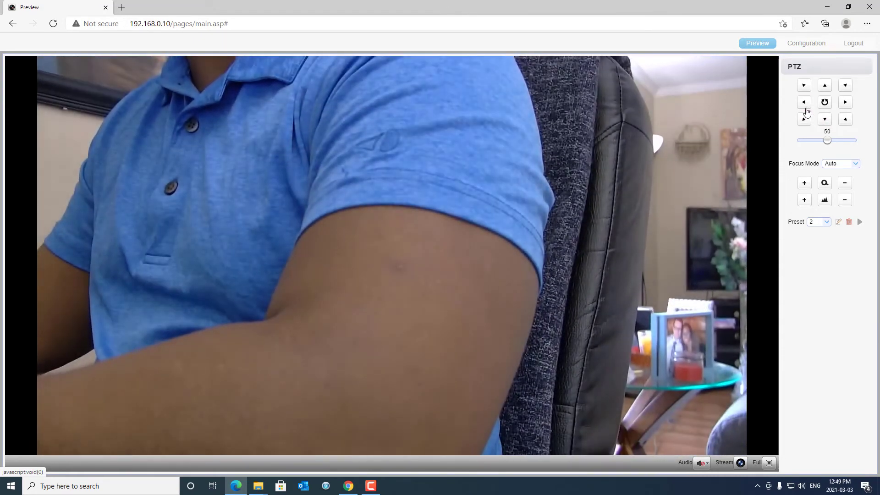
click(805, 103)
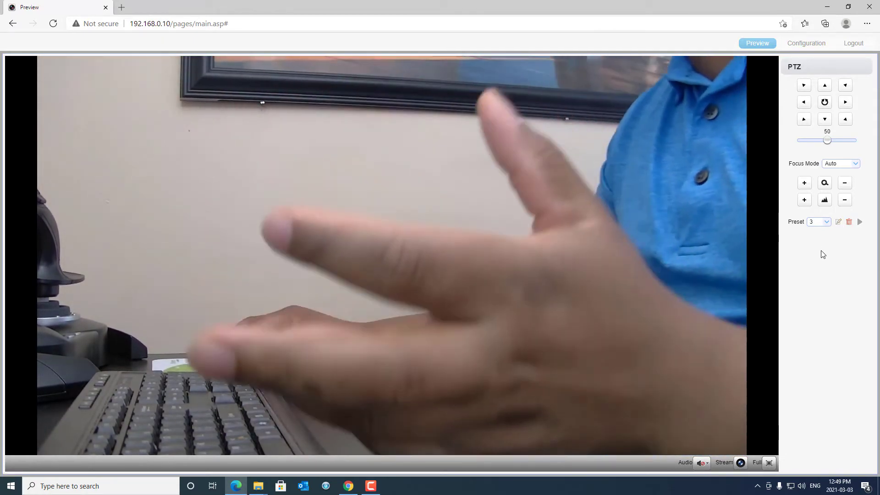
Look through the list of available preset numbers and leave preset 3 selected.
click(825, 222)
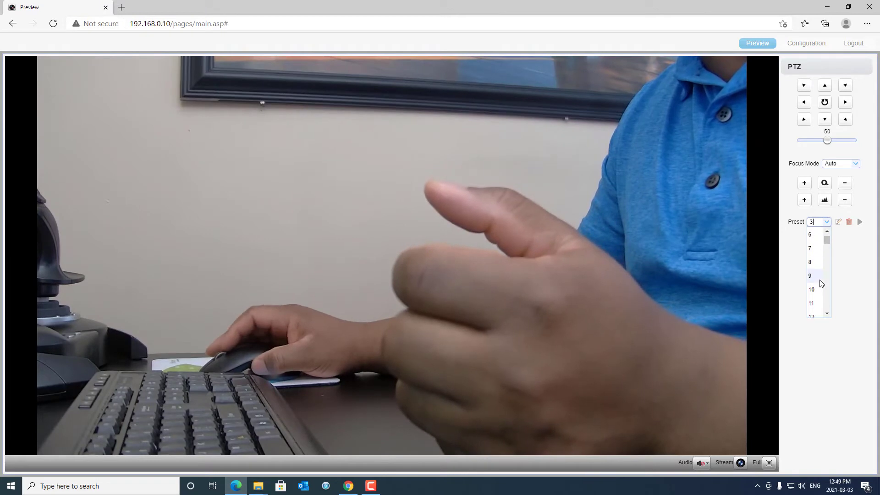
scroll(824, 302, down, 2)
scroll(823, 304, down, 7)
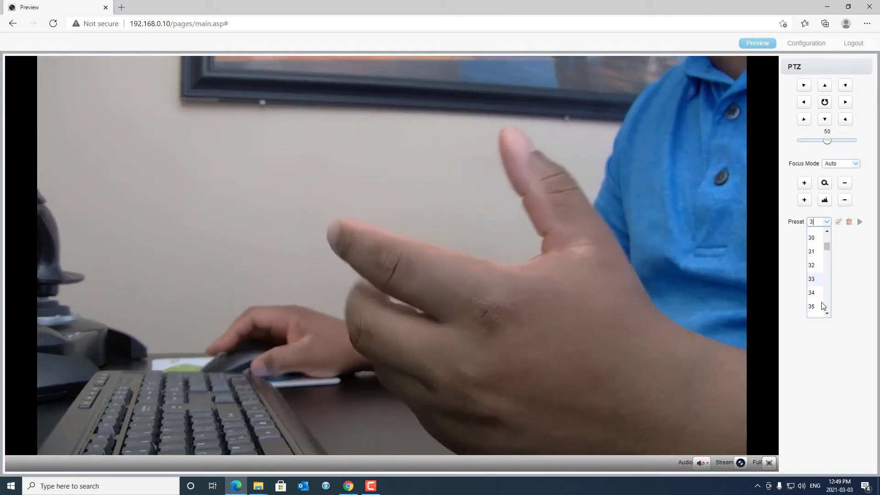
click(859, 281)
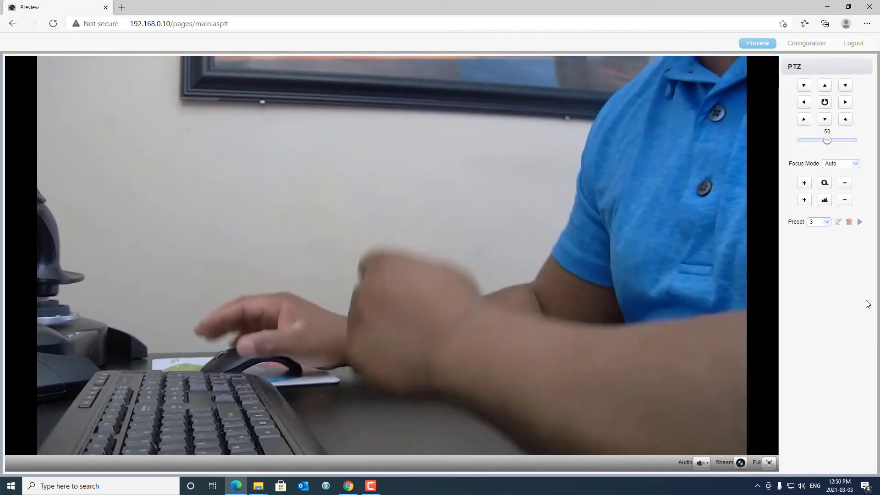
Run presets 1, 2 and 3 in turn to test the stored camera positions.
click(826, 222)
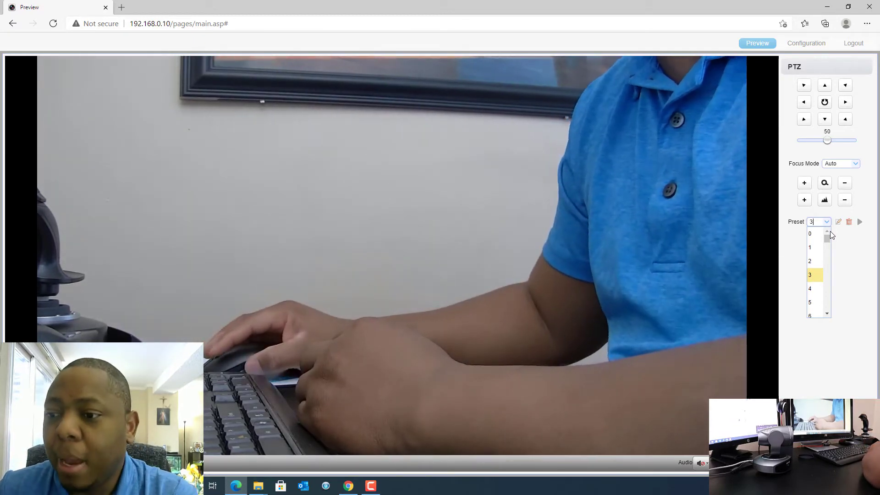
click(814, 247)
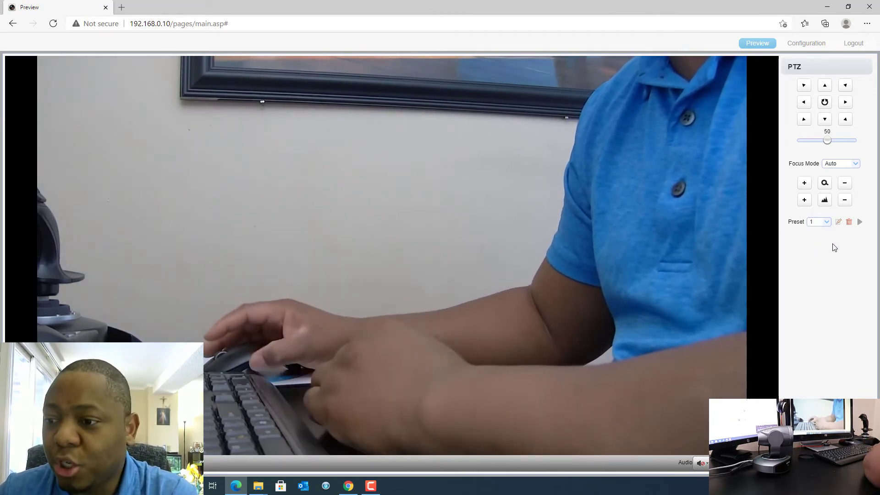
click(860, 223)
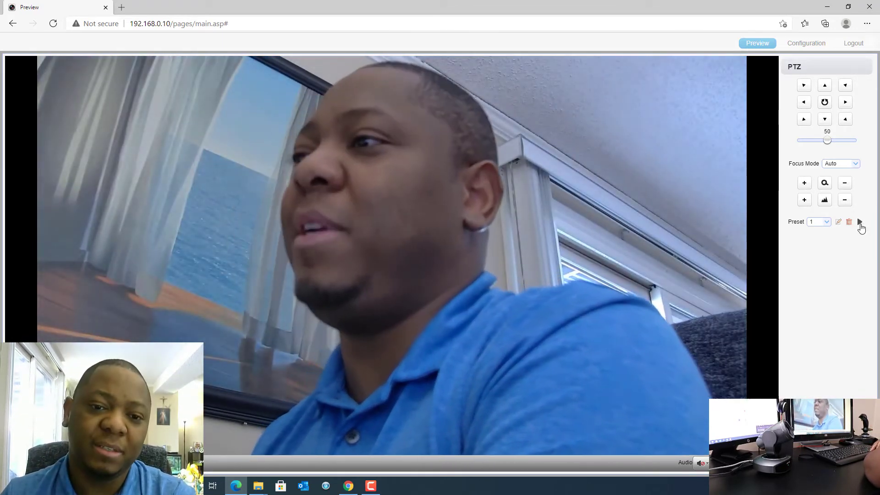
click(826, 223)
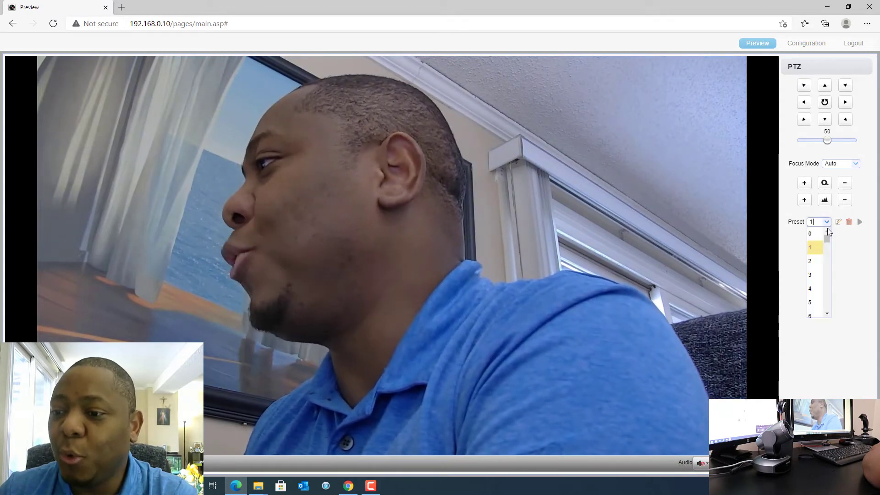
click(815, 261)
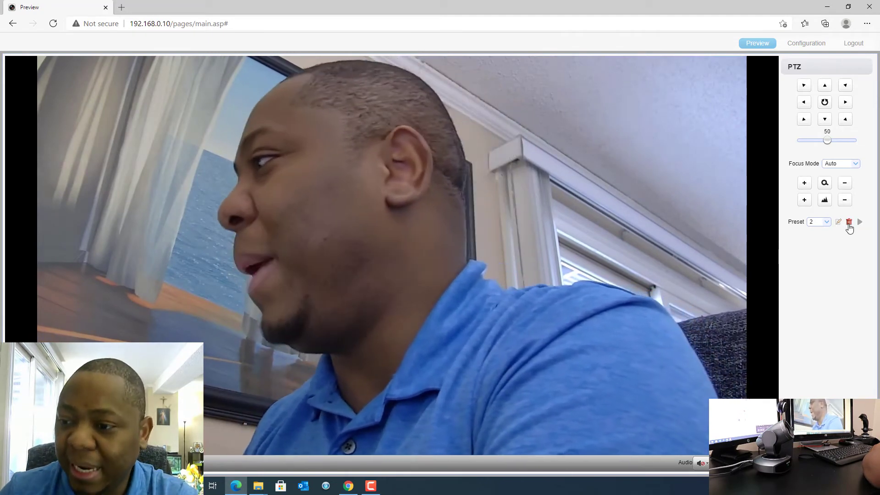
click(860, 222)
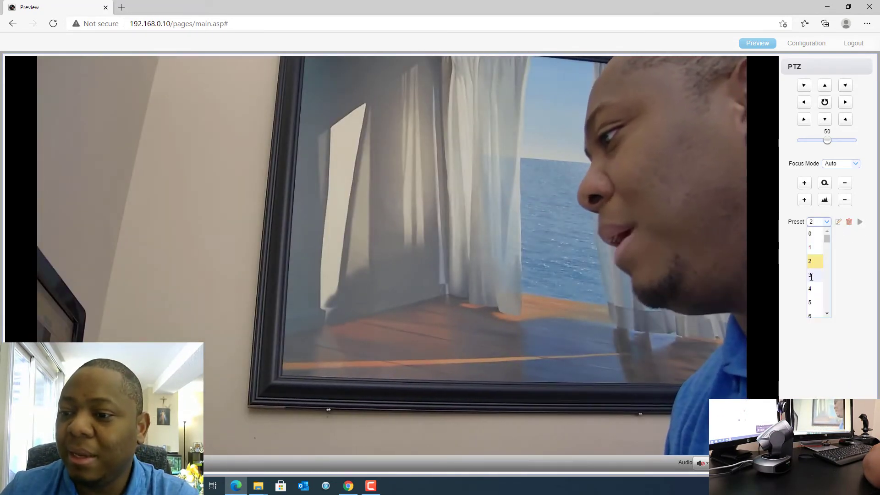
click(811, 275)
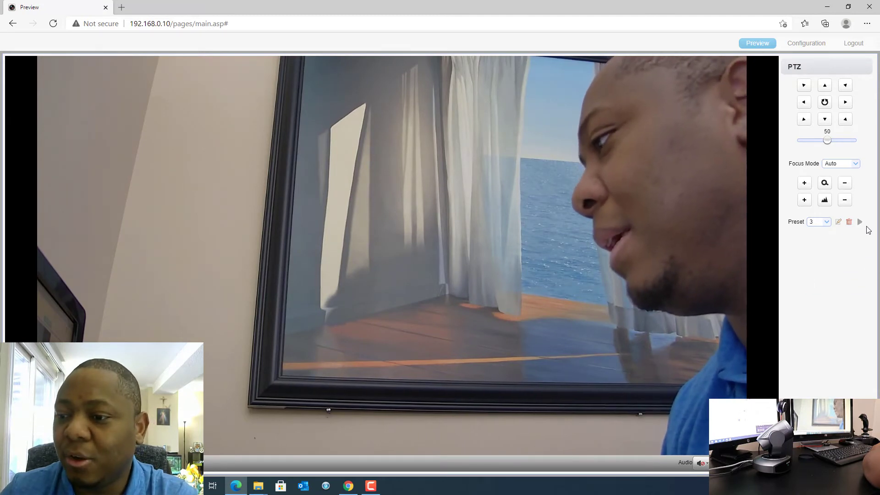
click(859, 223)
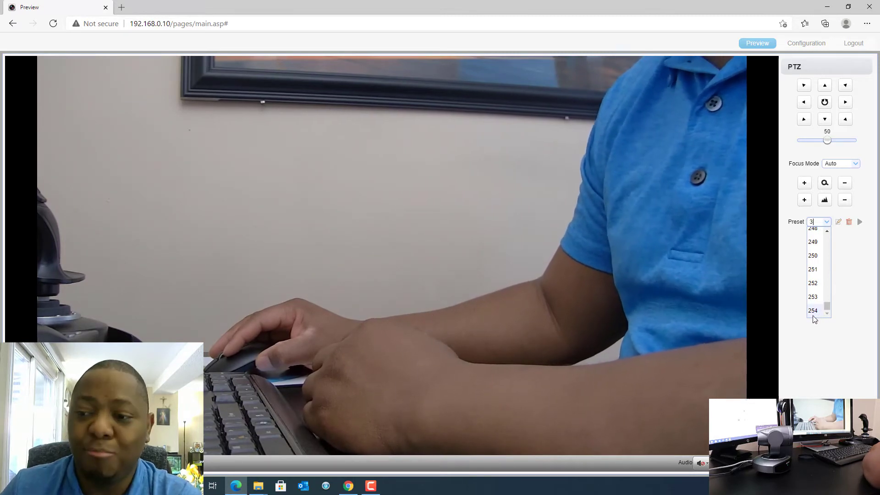
Return from the end of the preset list at 254 to its beginning, and recall preset 1.
drag(825, 311, 835, 235)
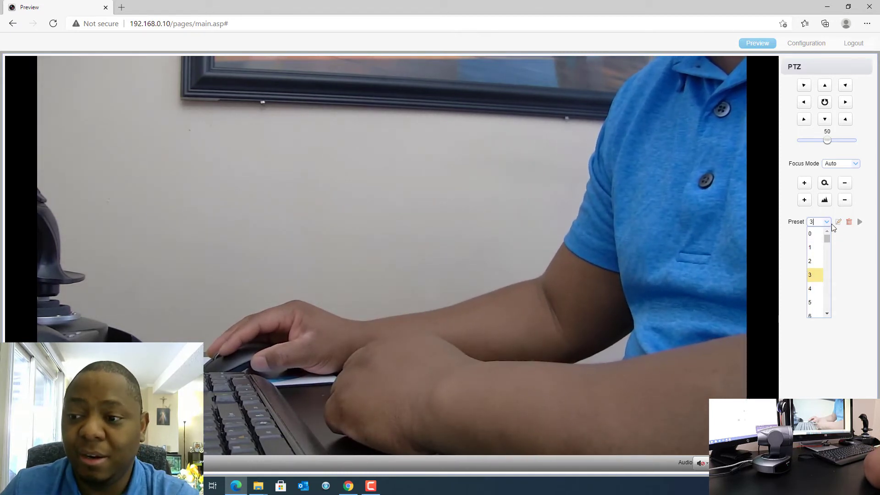
click(826, 223)
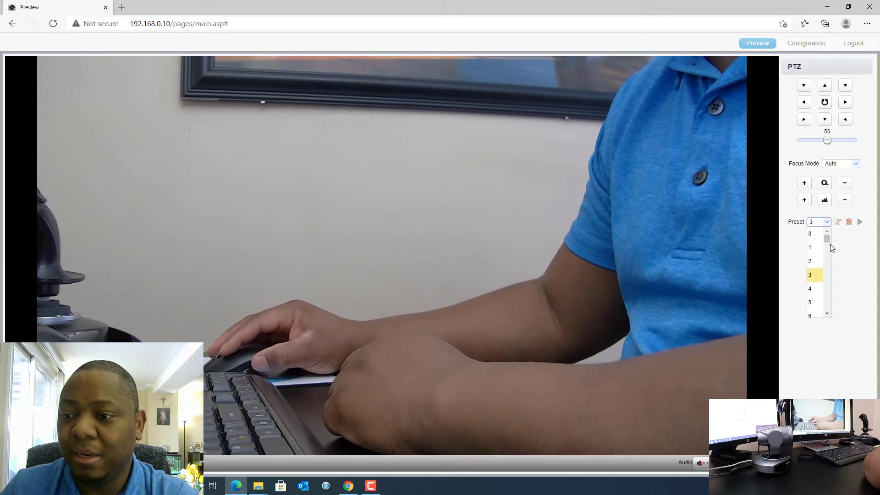
click(860, 222)
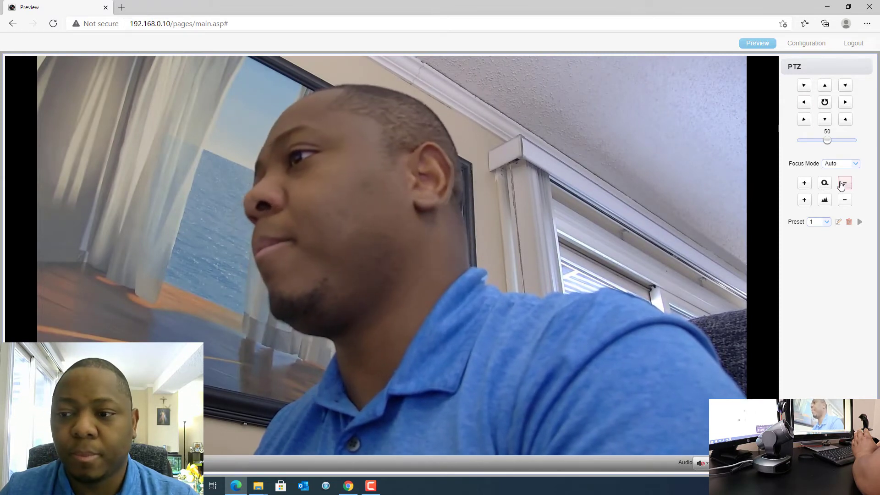
Zoom the camera in for a close-up of the face and store that view as preset 4.
click(804, 186)
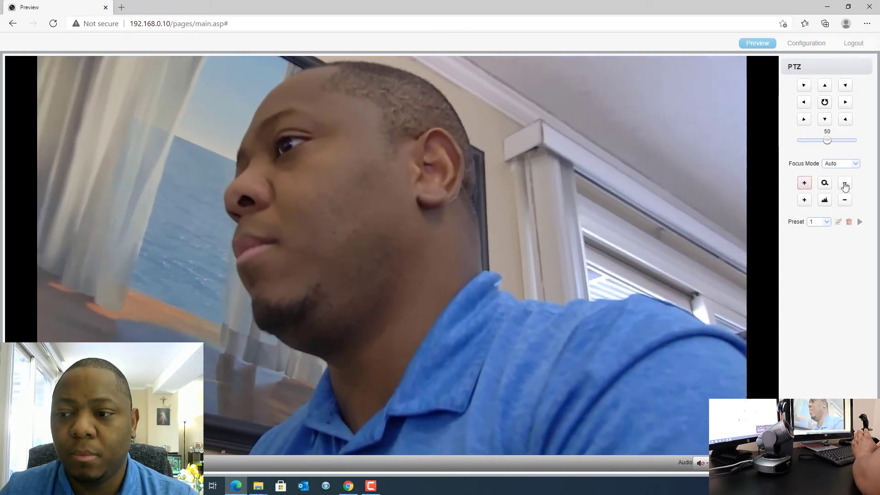
click(844, 184)
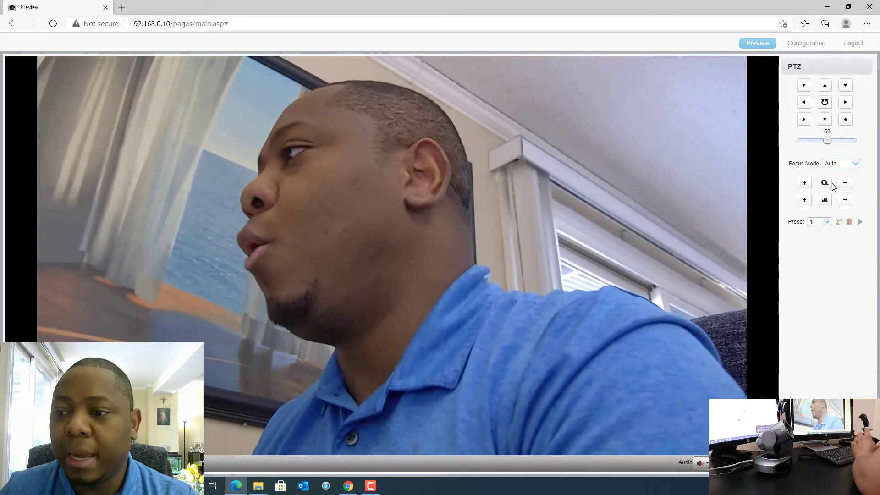
click(826, 223)
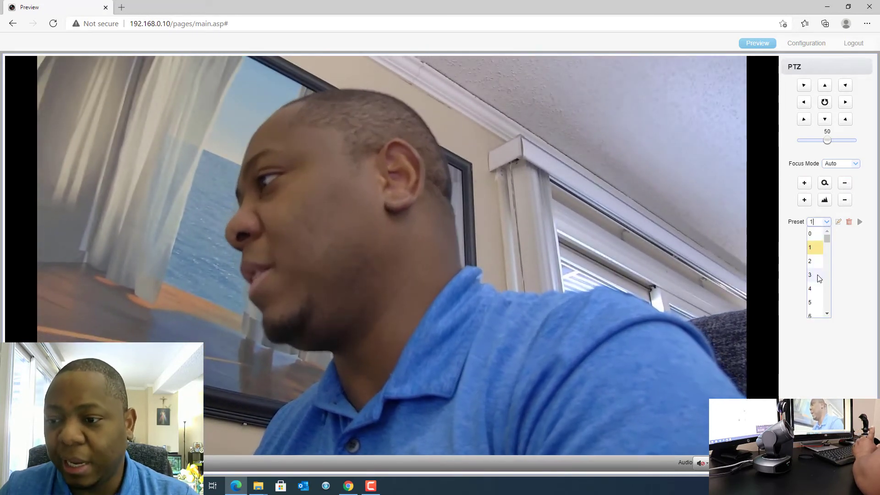
click(817, 257)
click(844, 184)
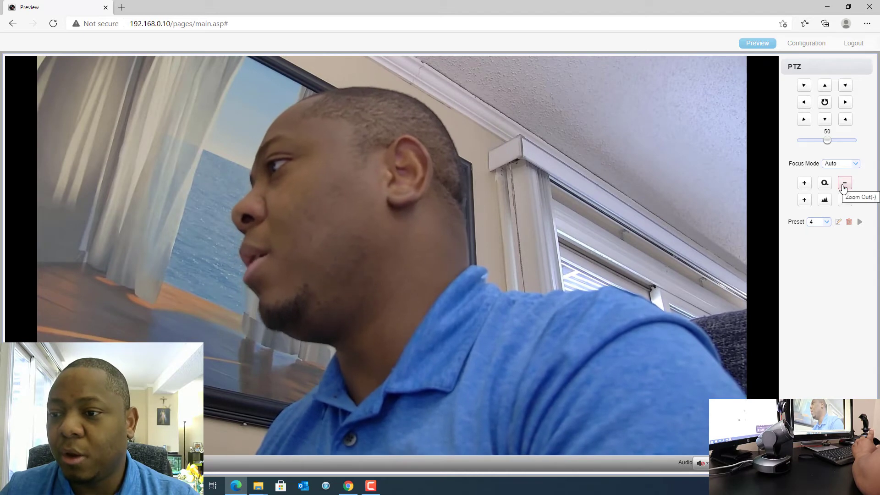
click(805, 186)
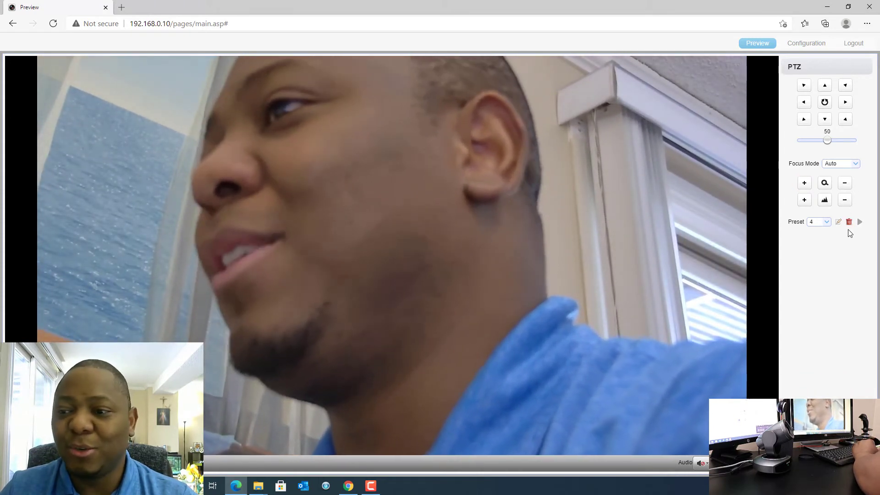
click(838, 224)
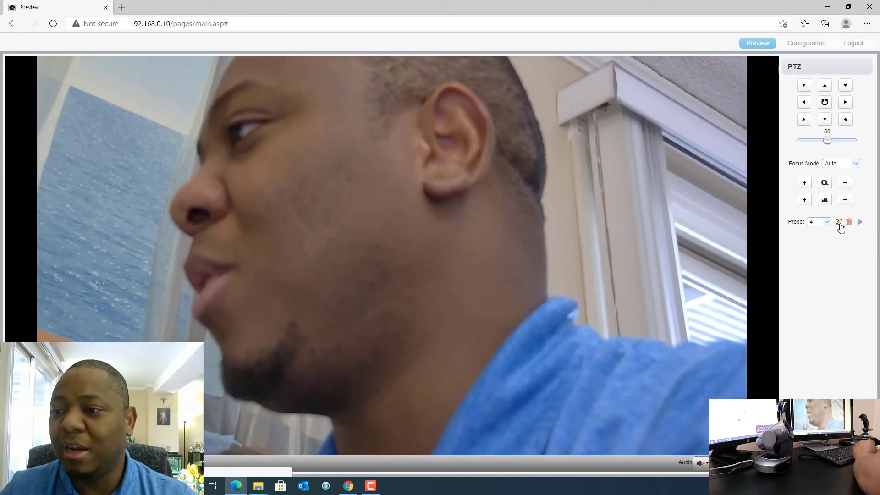
Recall presets 1, 2 and 3 one after another to move the camera through the stored views.
click(823, 221)
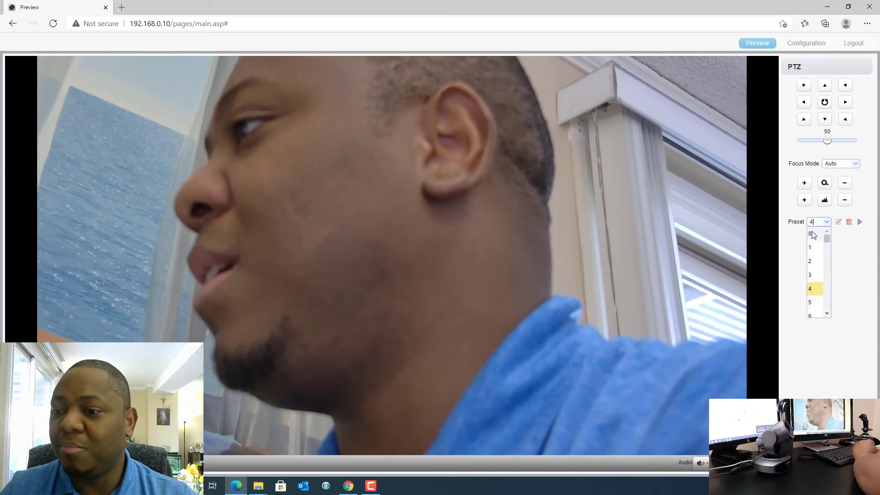
click(810, 247)
click(858, 222)
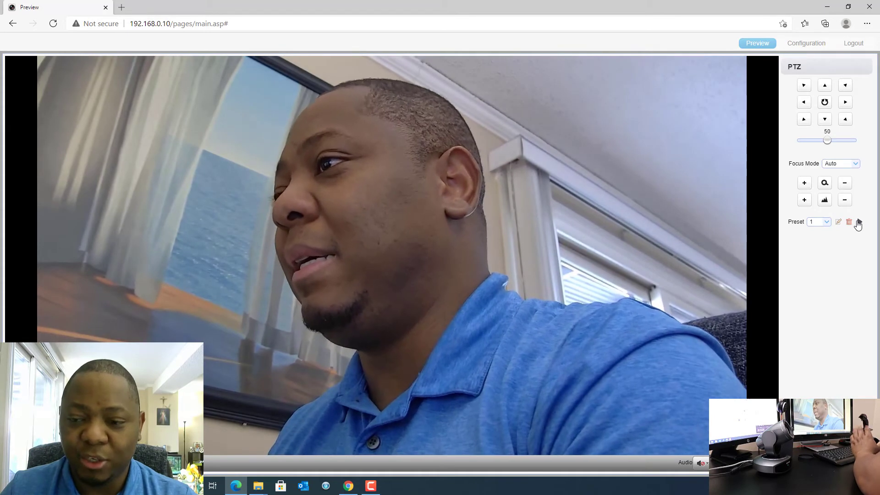
click(828, 223)
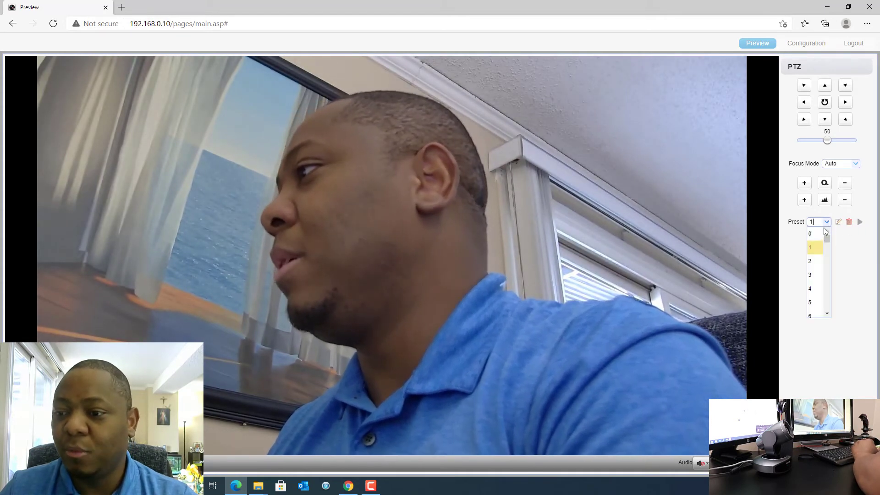
click(811, 261)
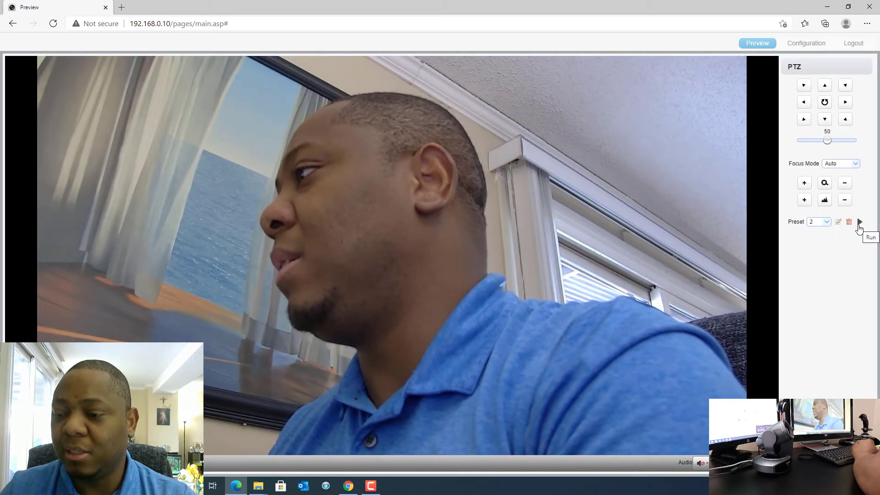
click(859, 223)
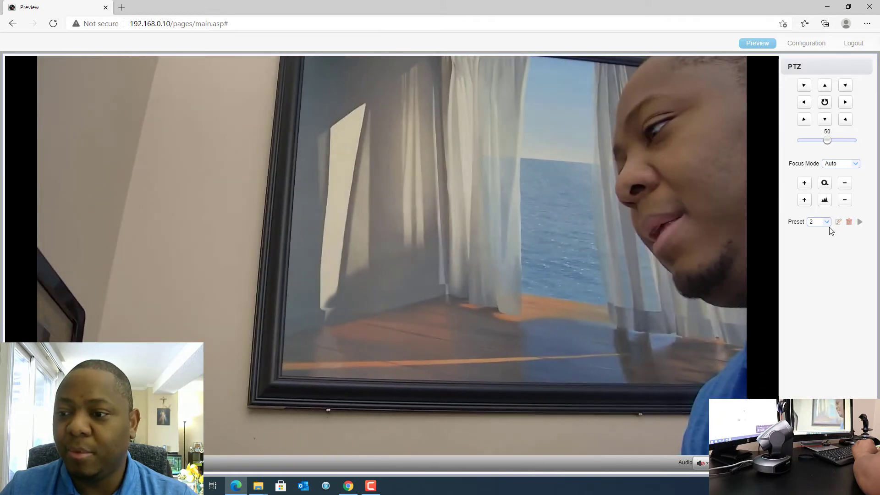
click(827, 223)
click(812, 271)
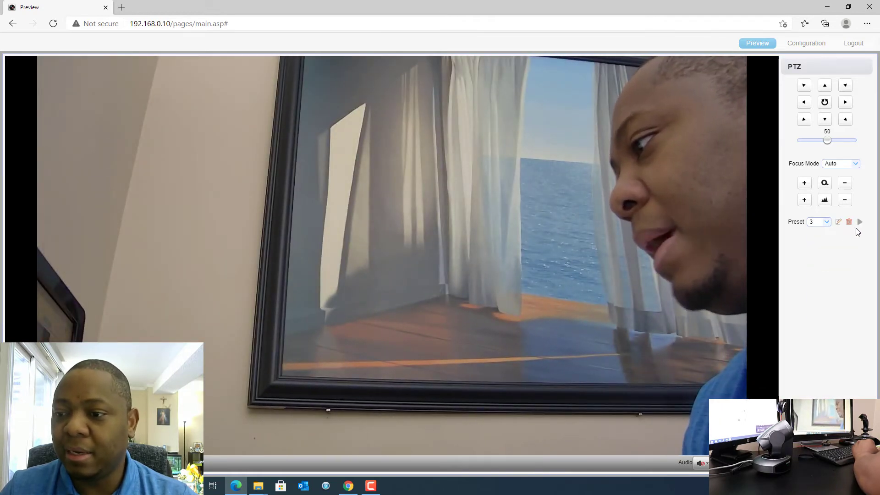
click(859, 223)
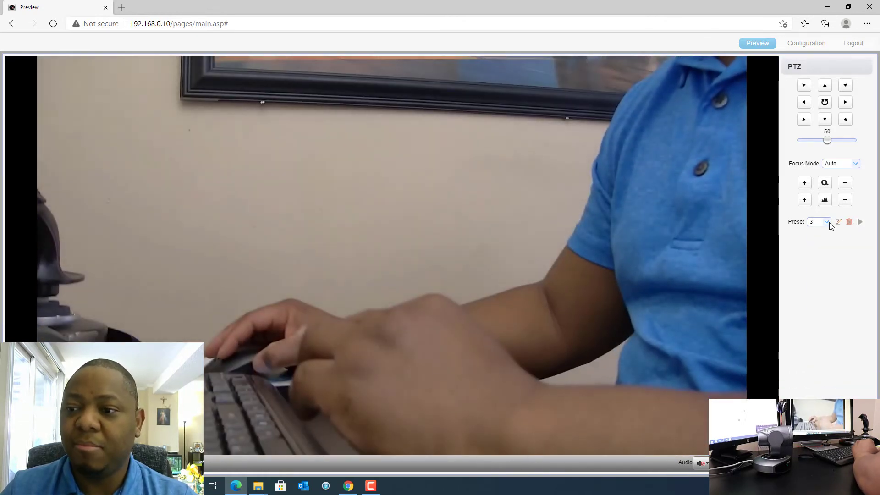
Recall preset 4 to move the camera to the face close-up, and return it to preset 1.
click(828, 223)
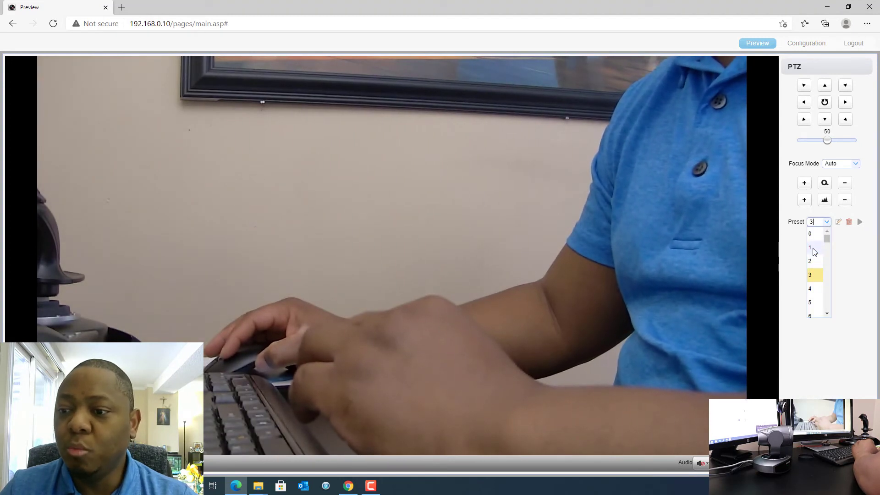
click(812, 247)
click(823, 224)
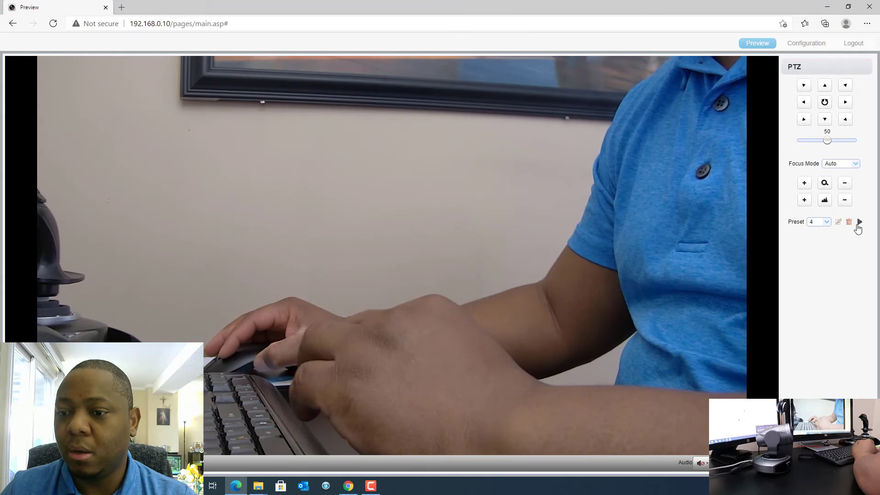
click(858, 223)
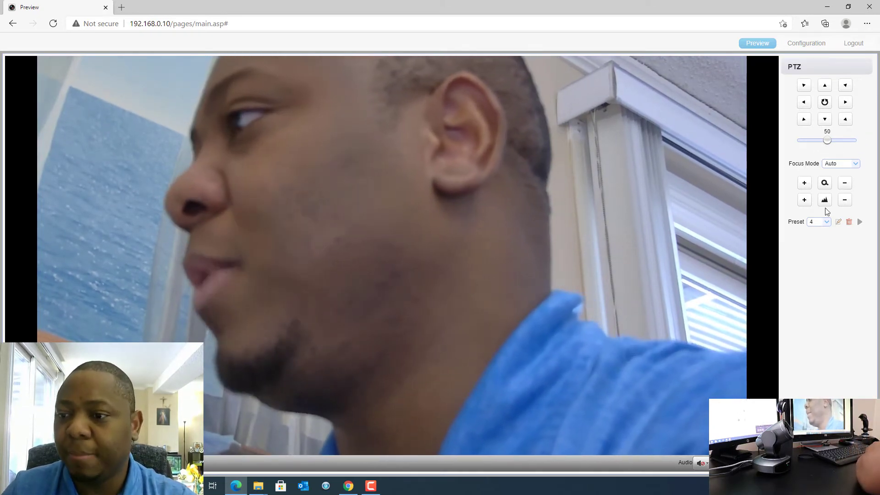
click(823, 221)
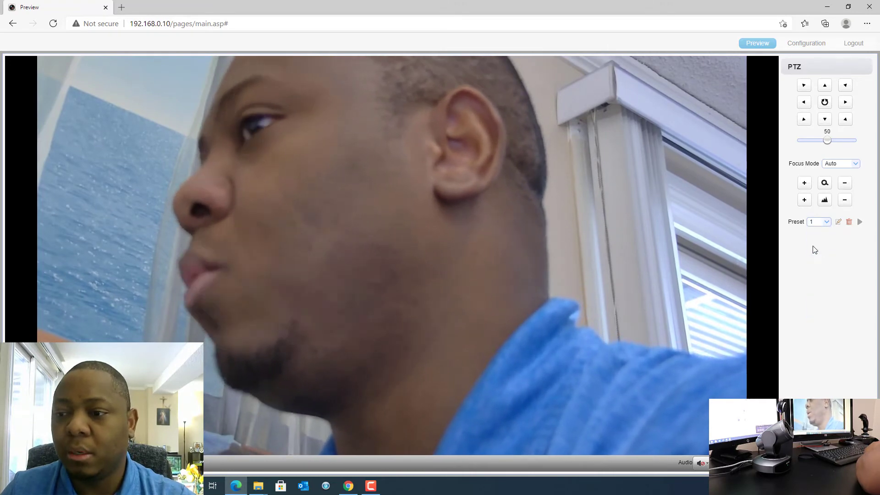
click(859, 222)
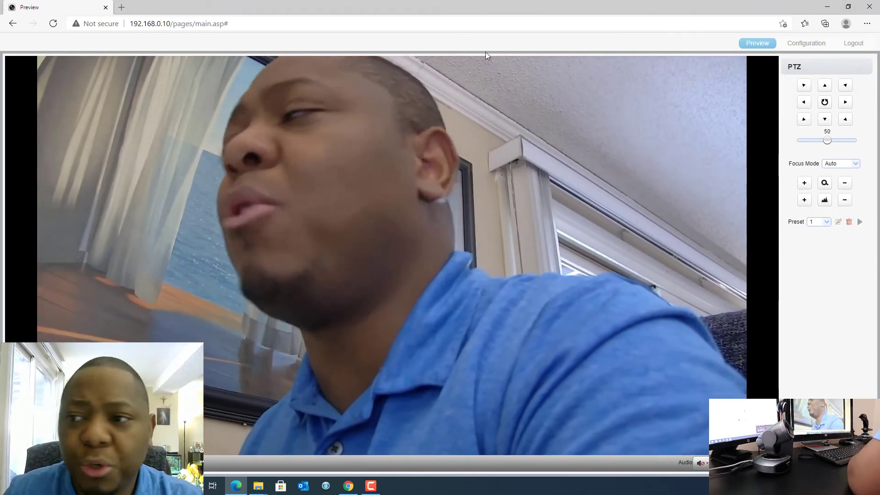
Switch to OBS Studio, add a scene with the name Scene 2, and transition it to the program output.
click(827, 7)
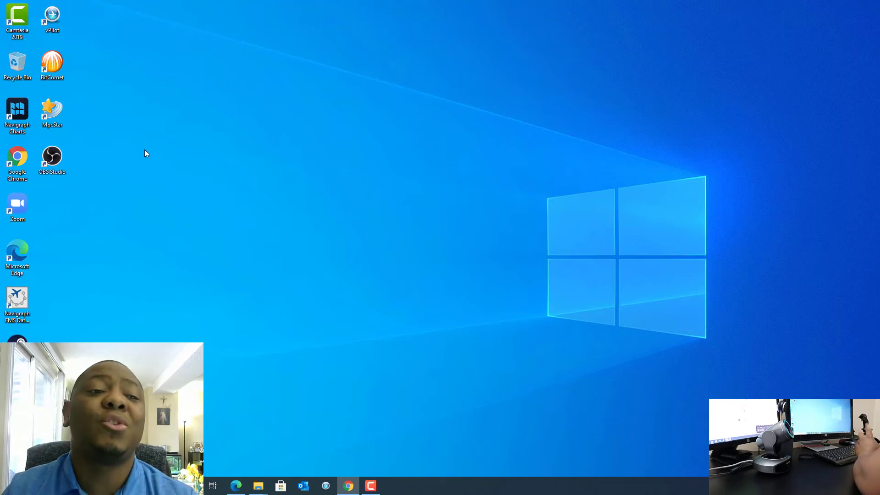
double_click(52, 159)
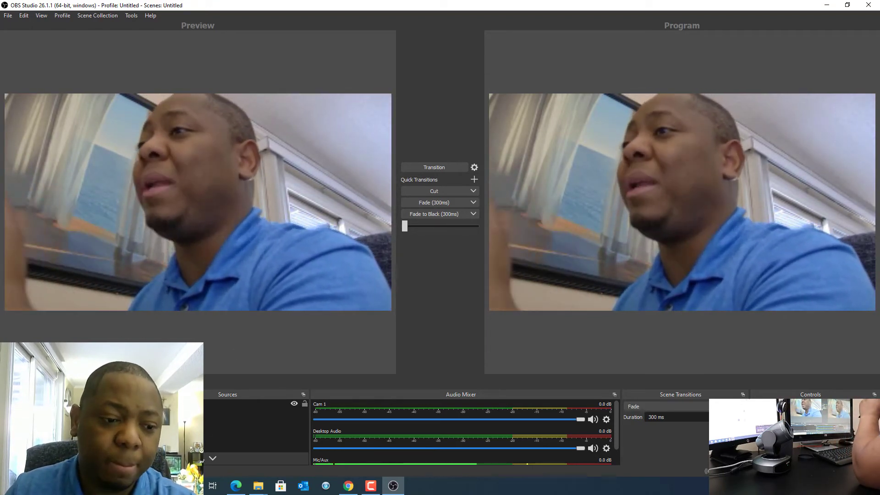
click(7, 458)
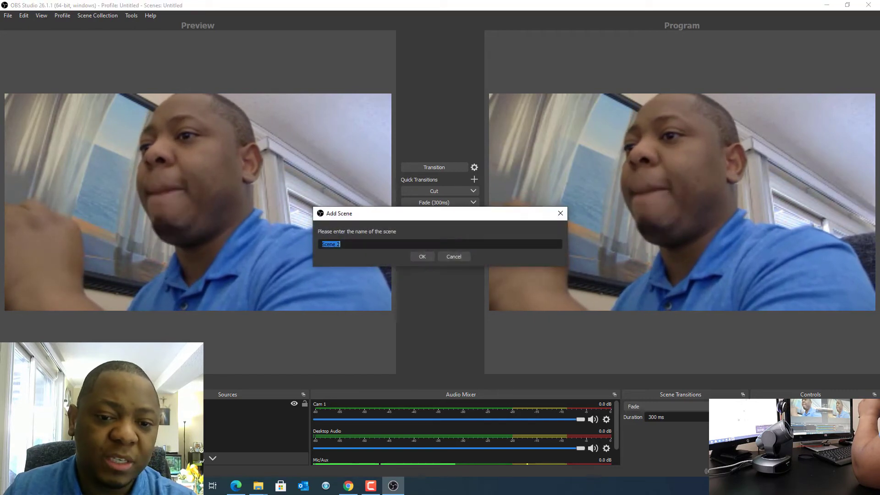
click(419, 255)
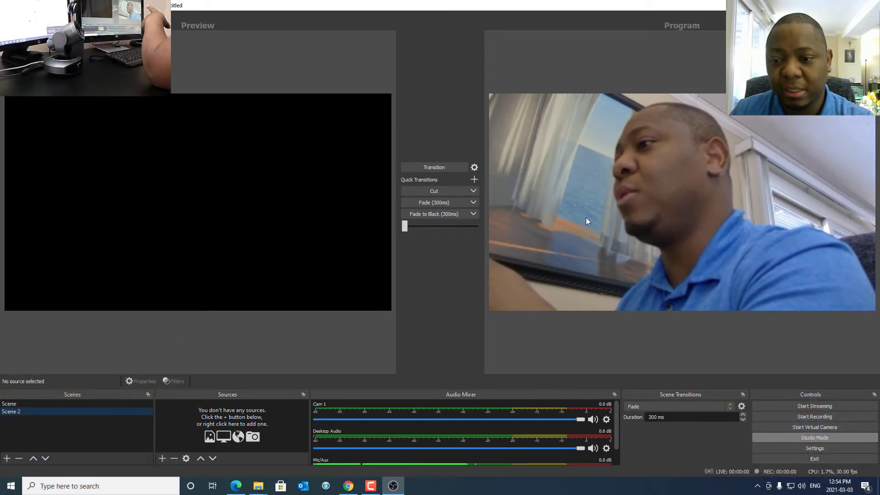
click(435, 168)
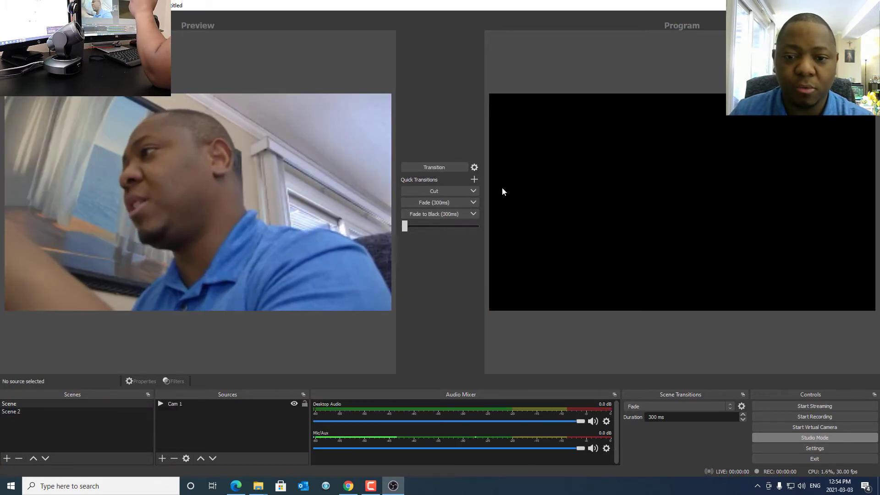
Add a new media source named "cam 2" to Scene 2, discarding the edits in its properties.
click(21, 411)
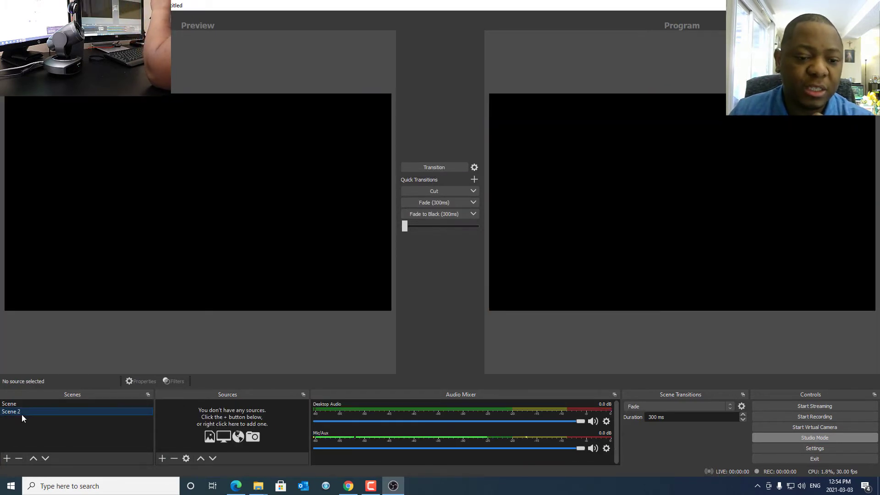
click(161, 459)
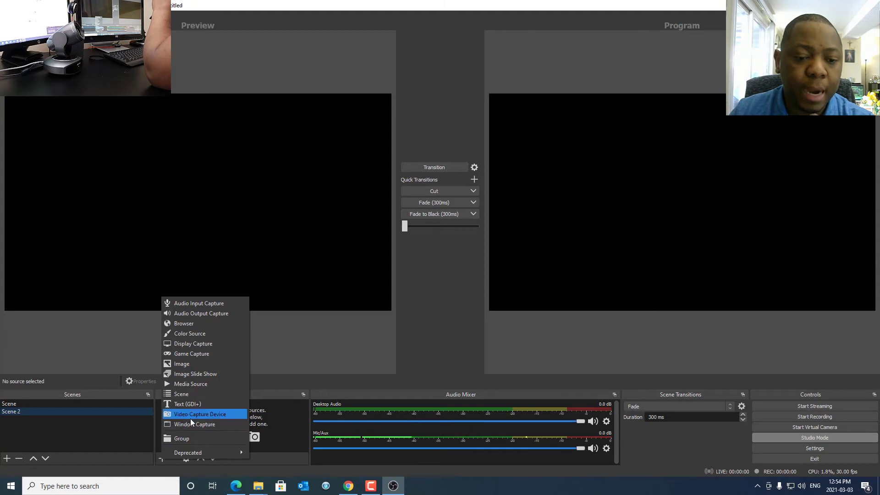
click(186, 384)
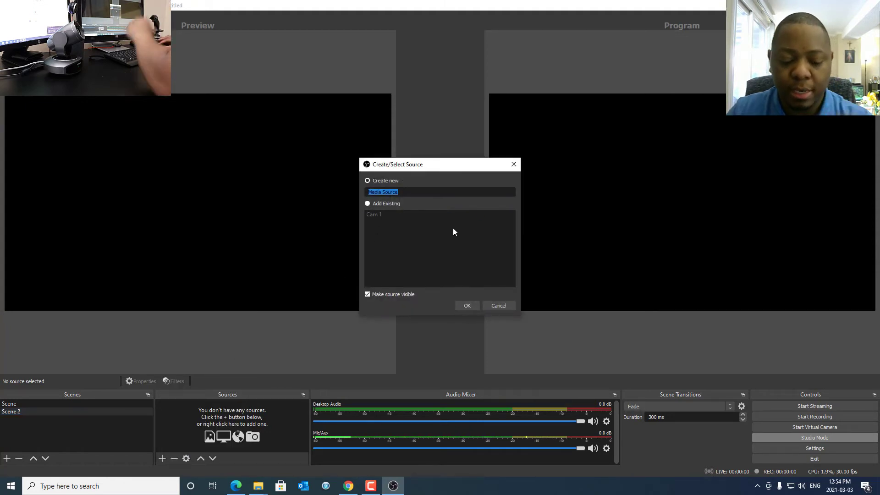
text(te)
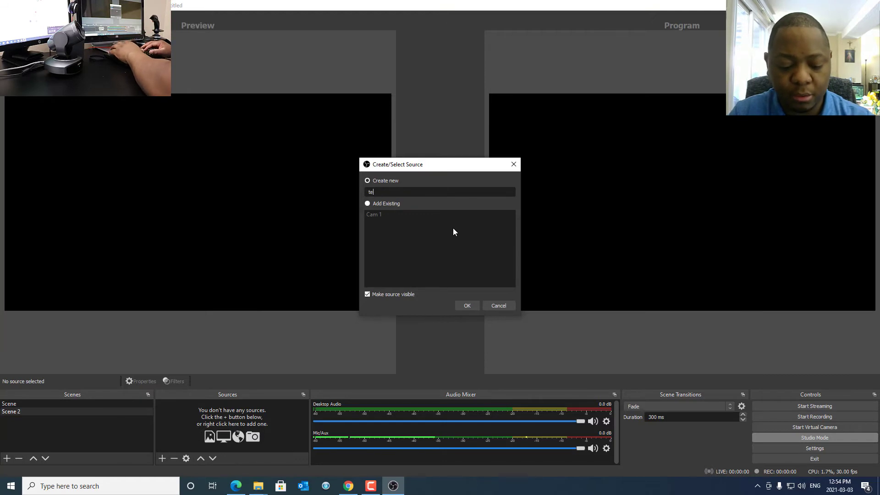
key(BackSpace)
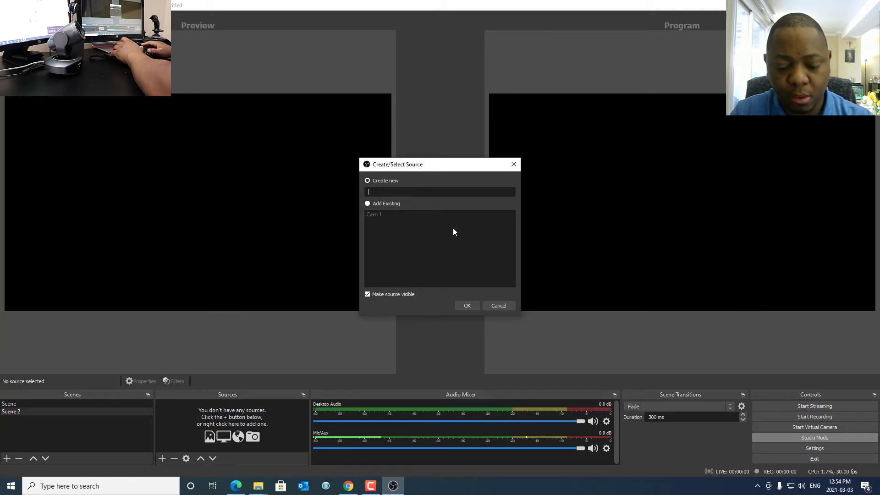
text(ca)
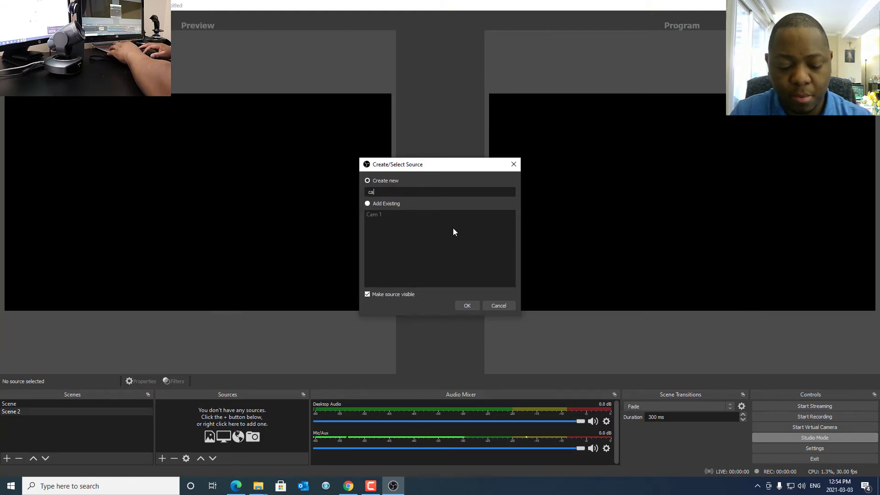
text(m 2)
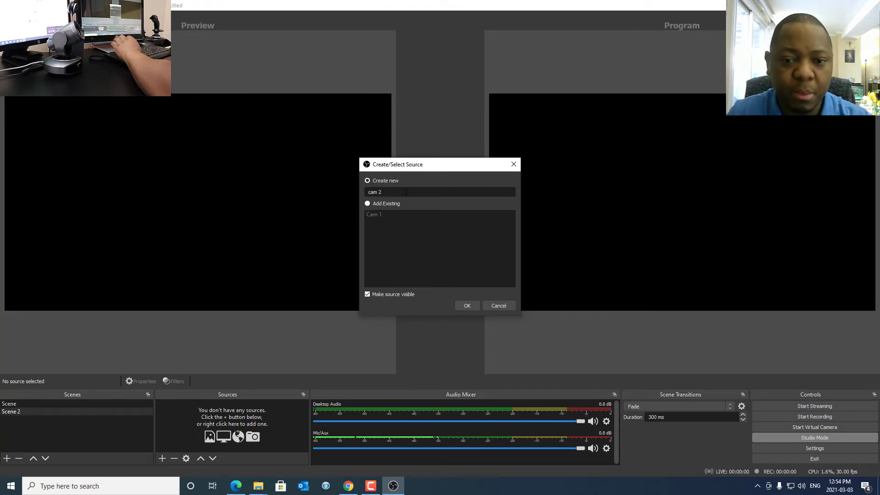
click(466, 305)
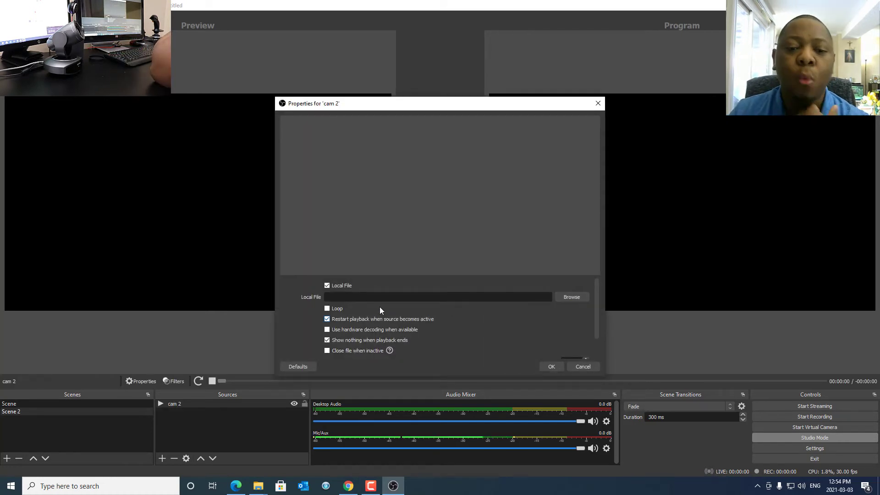
click(327, 285)
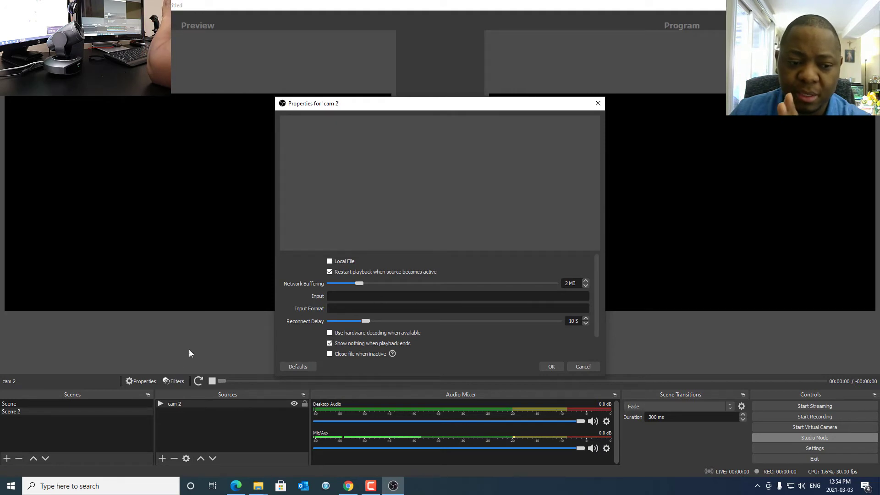
click(585, 366)
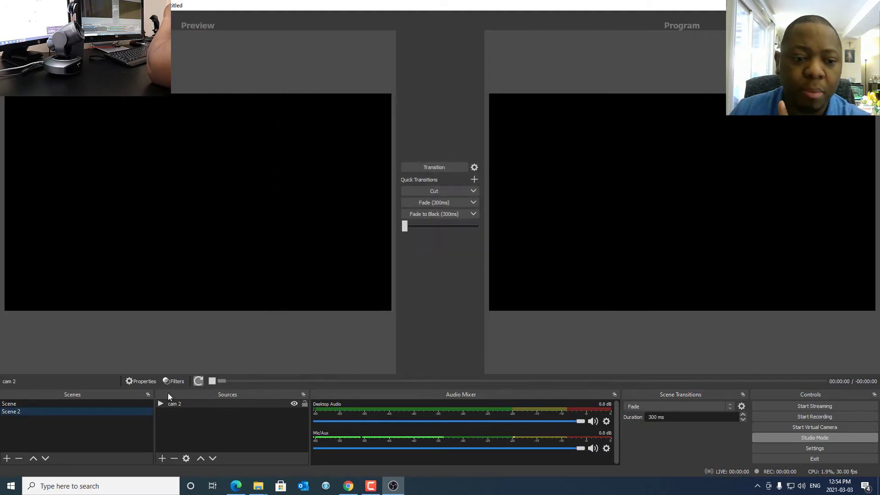
Copy the RTSP input address from the properties of the Cam 1 source in the first scene.
click(72, 403)
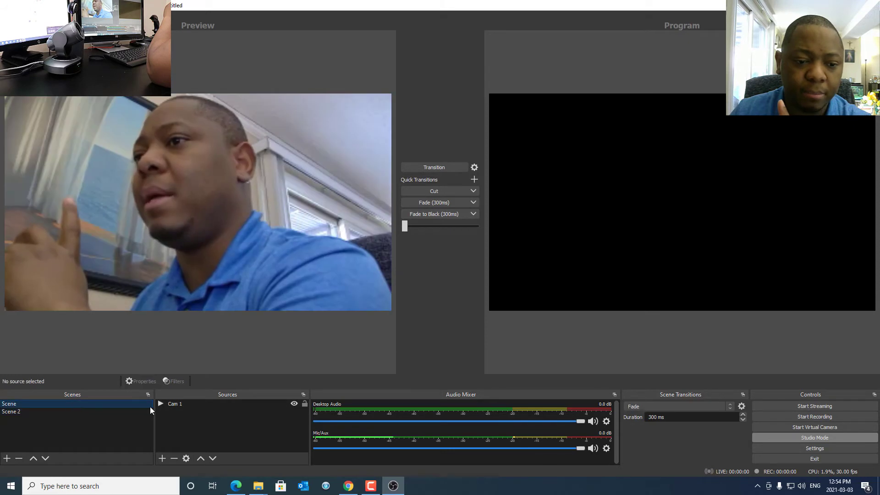
double_click(174, 403)
triple_click(386, 309)
right_click(403, 308)
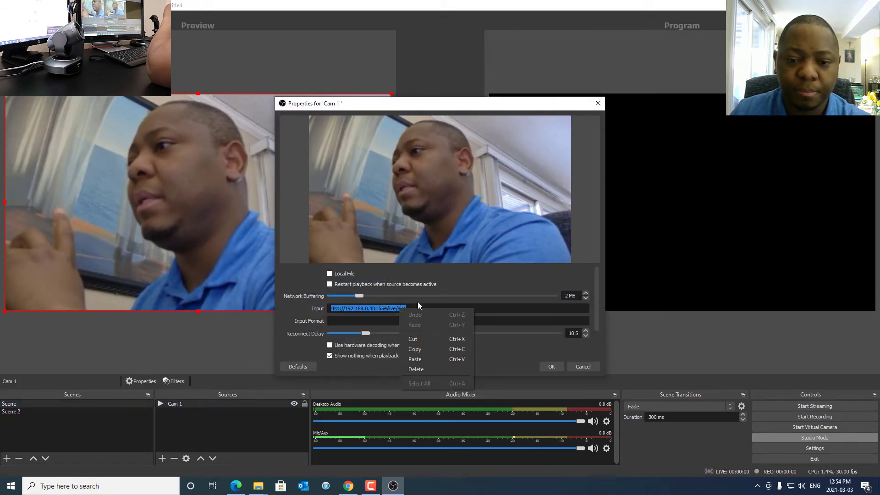
click(423, 346)
click(582, 367)
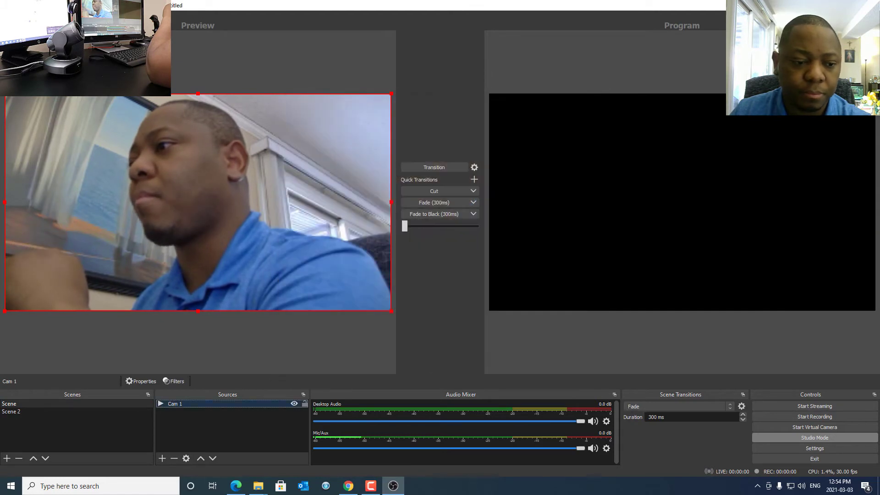
Turn off Local File for cam 2 in Scene 2 and paste rtsp://192.168.0.10:554/live/av1 as its input.
click(18, 411)
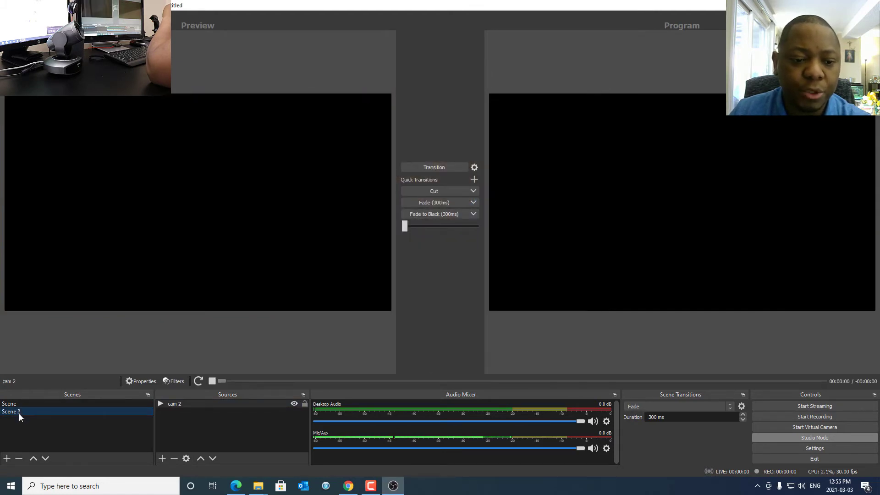
double_click(190, 406)
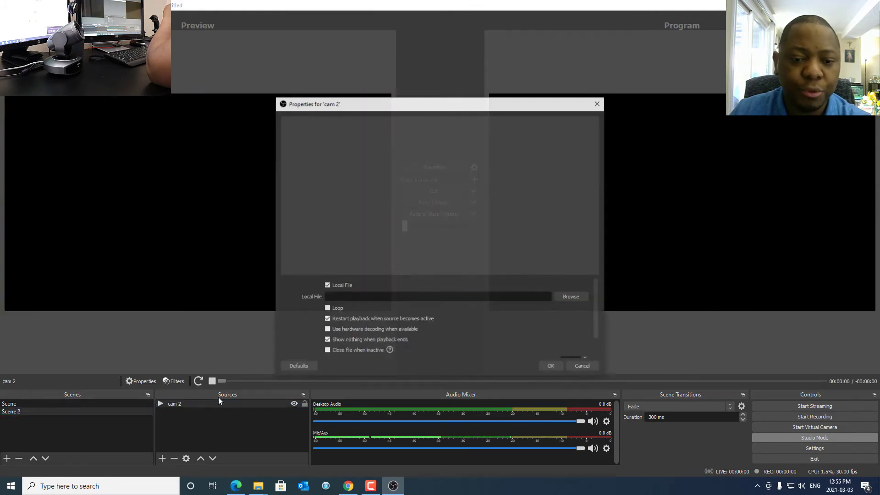
click(327, 285)
right_click(335, 295)
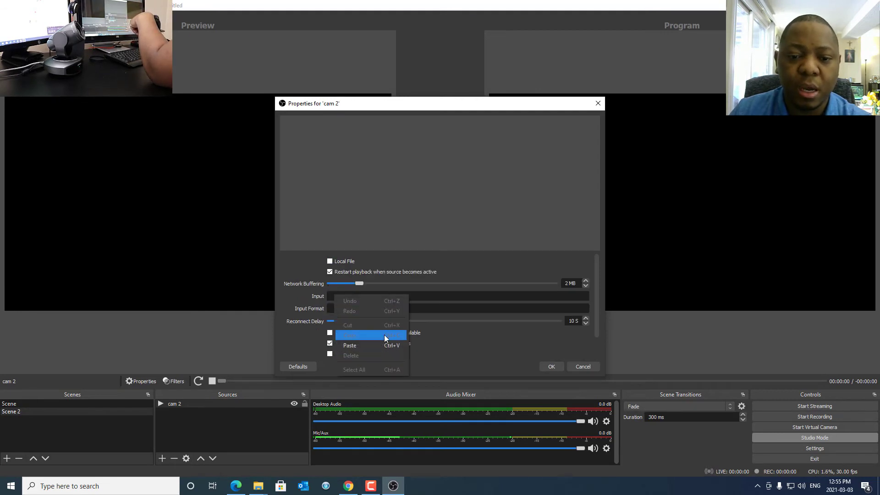
click(365, 345)
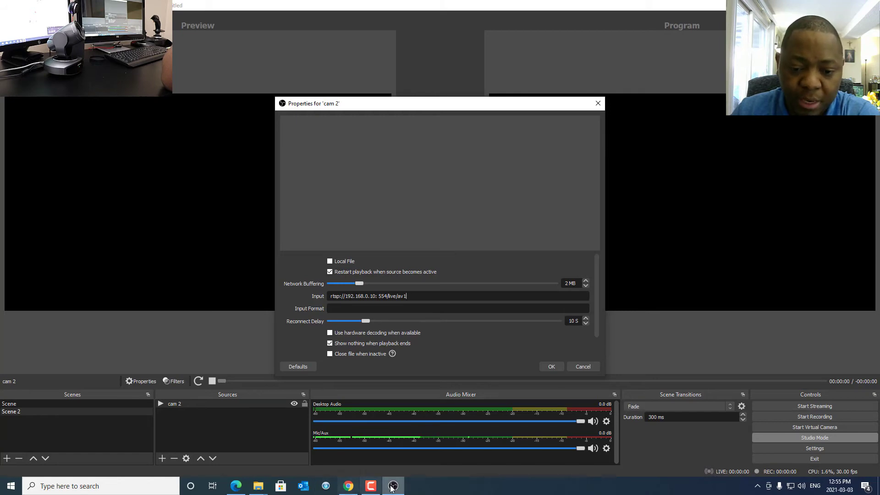
Switch to the camera's web interface in Edge and examine the available Video Out formats in its configuration.
click(236, 485)
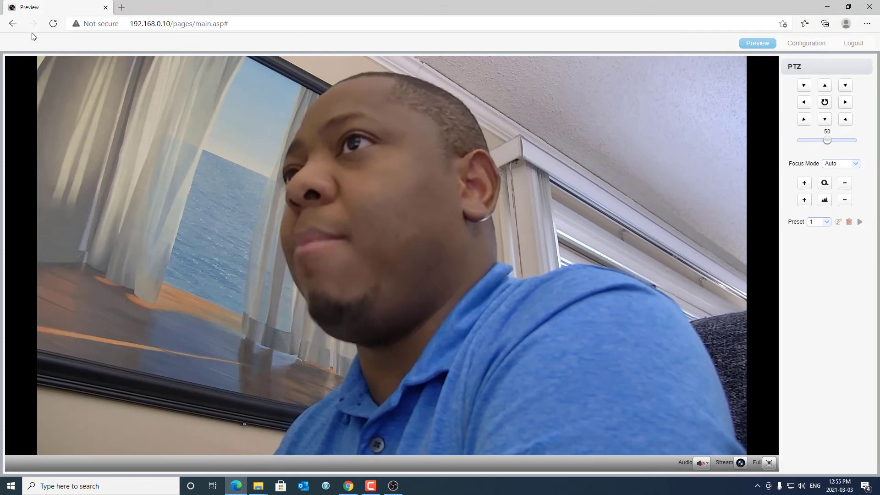
click(808, 48)
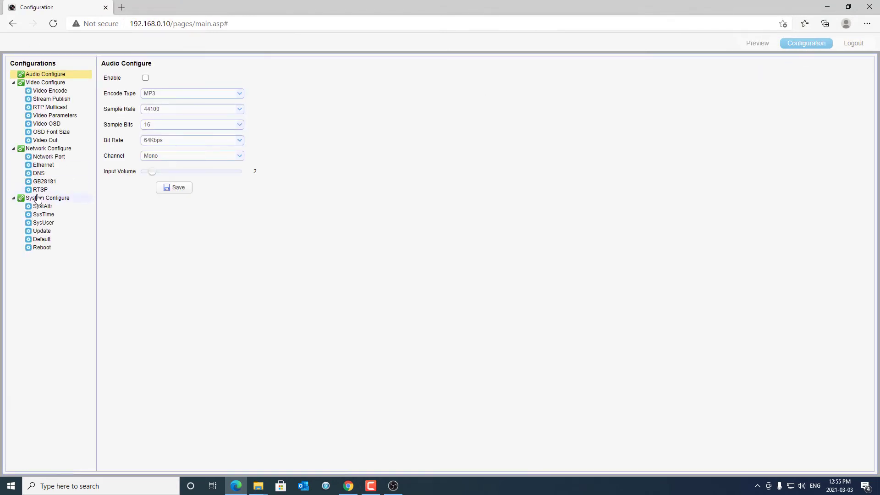
click(48, 141)
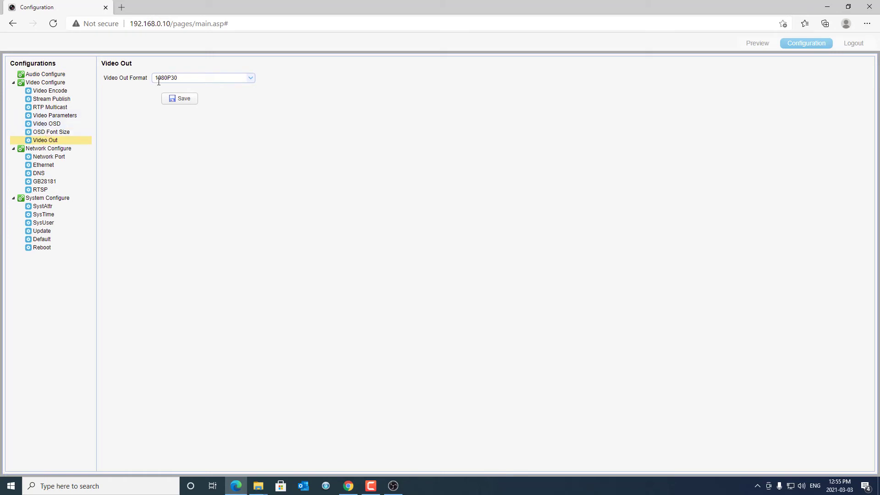
click(251, 79)
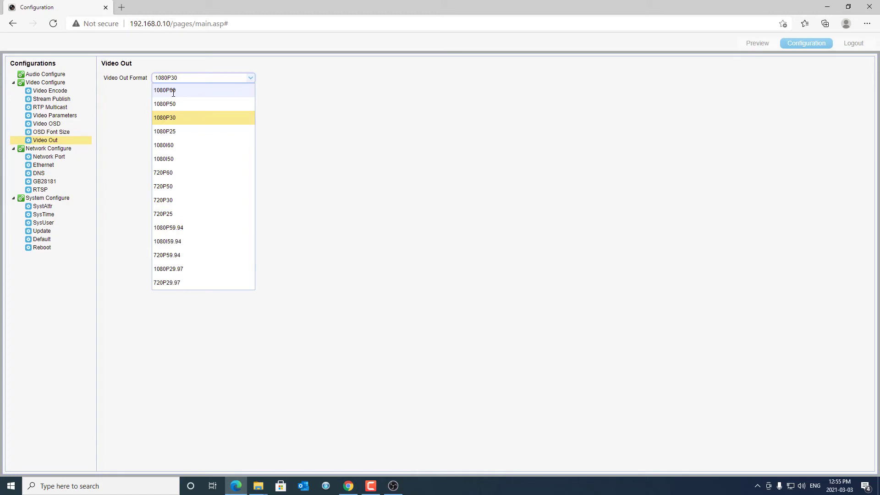
click(459, 94)
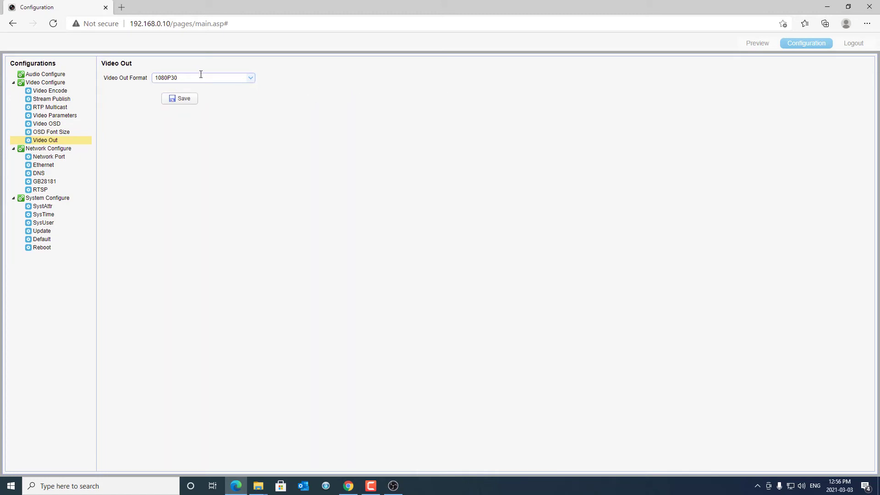
Review the camera's OSD Font Size, Video OSD and Video Parameters settings.
click(68, 133)
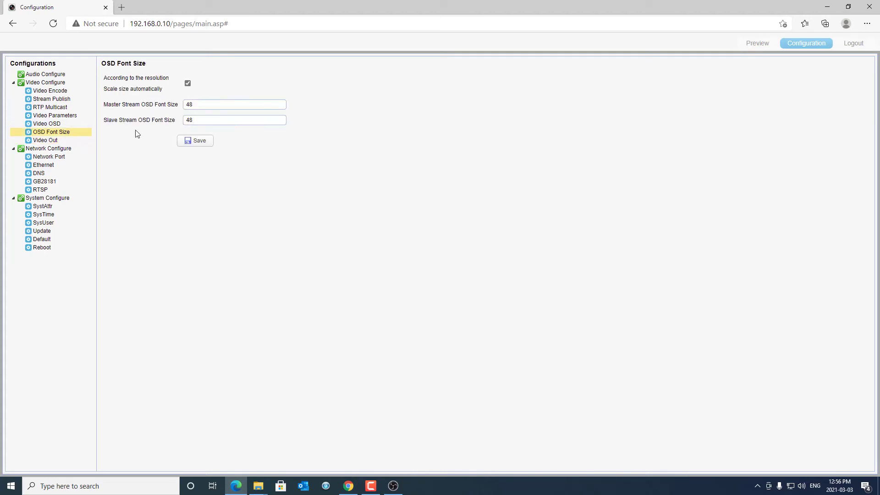
click(61, 124)
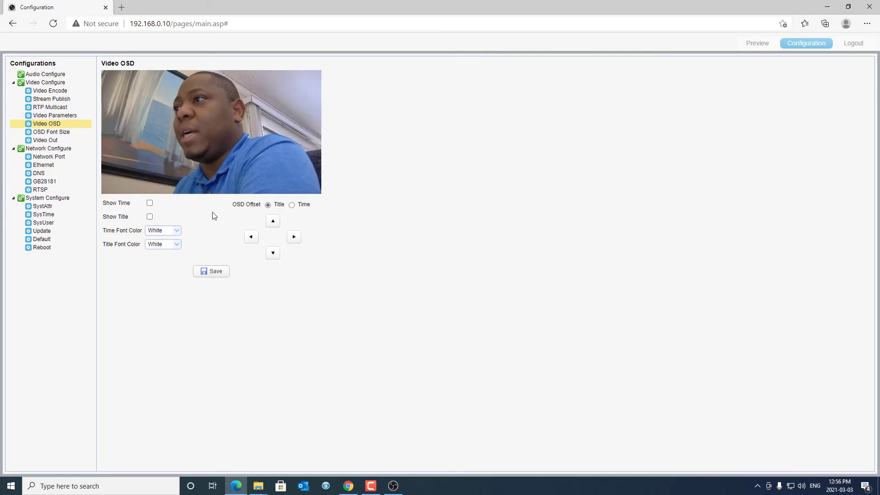
click(39, 117)
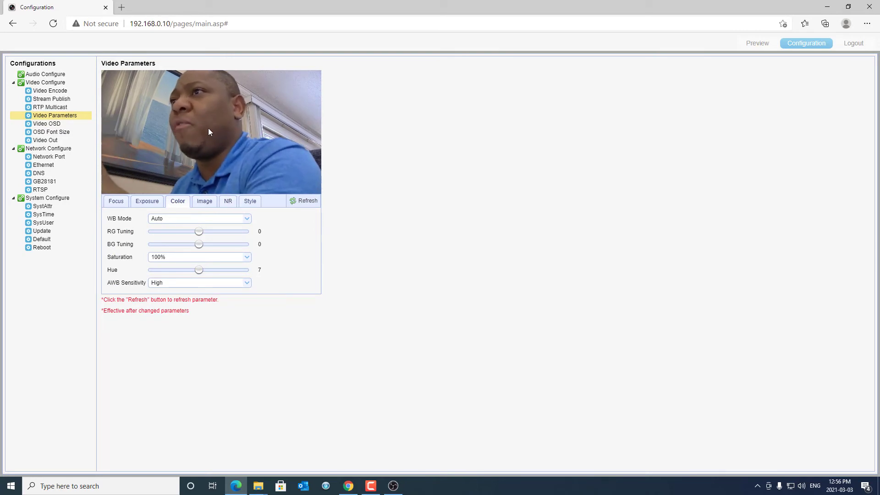
Review the camera's RTP Multicast and Stream Publish settings, including the sub stream's host address.
click(51, 108)
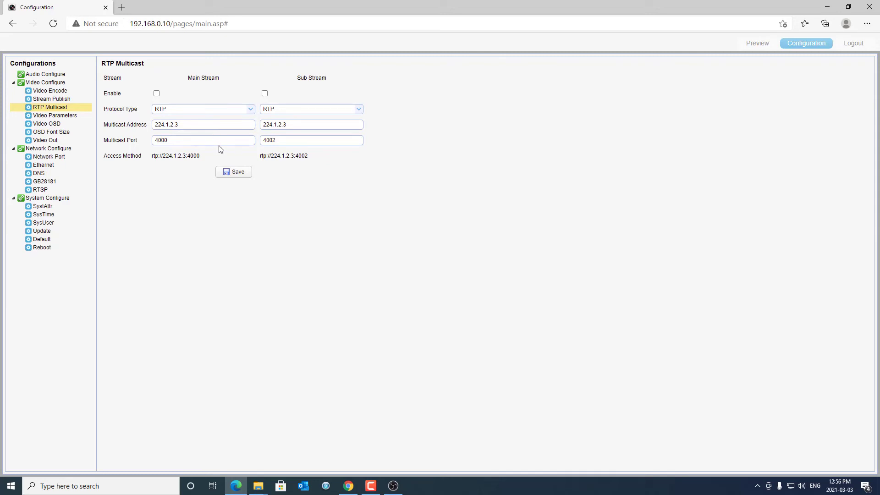
click(52, 100)
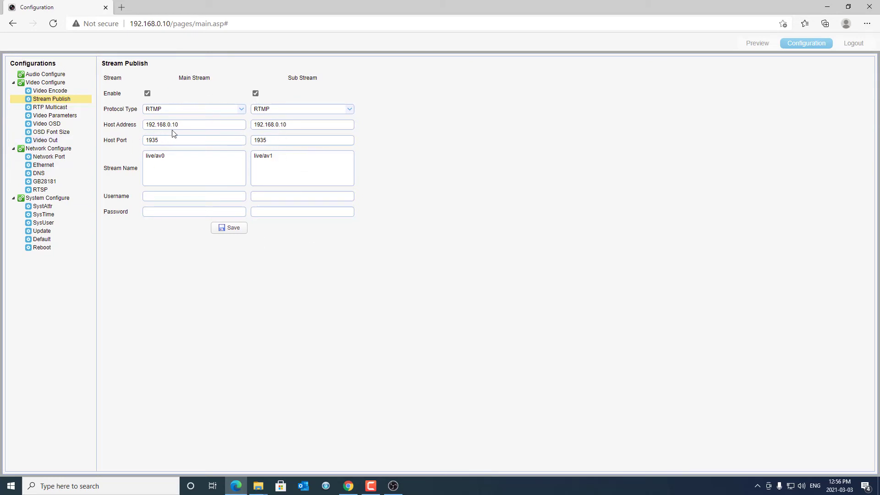
drag(305, 124, 270, 127)
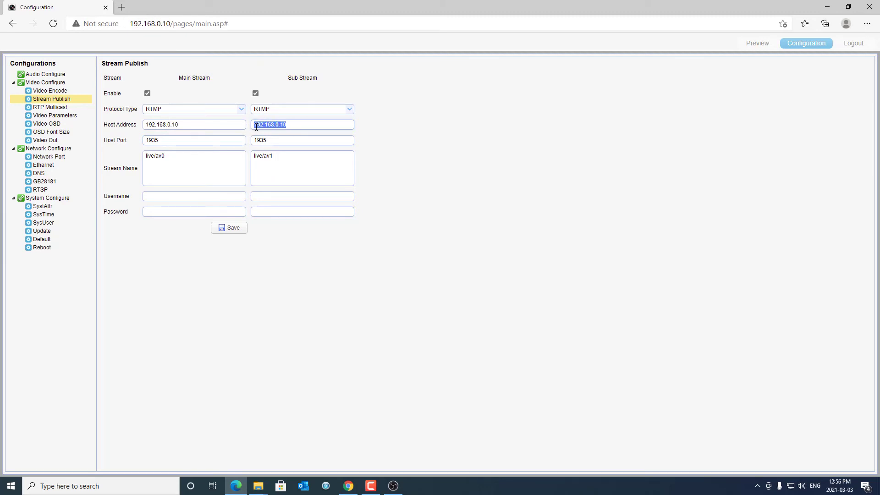
click(430, 137)
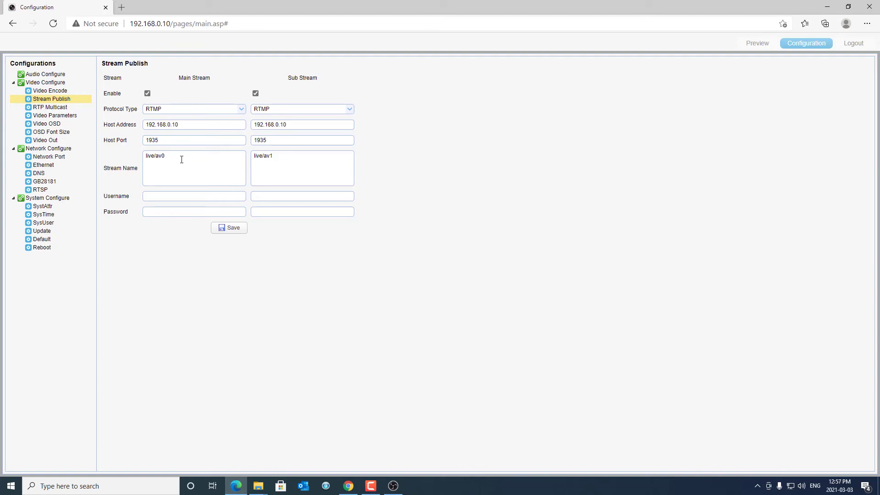
Compare the stream names in Video Encode and Stream Publish and examine the main stream's Image Size options.
click(66, 93)
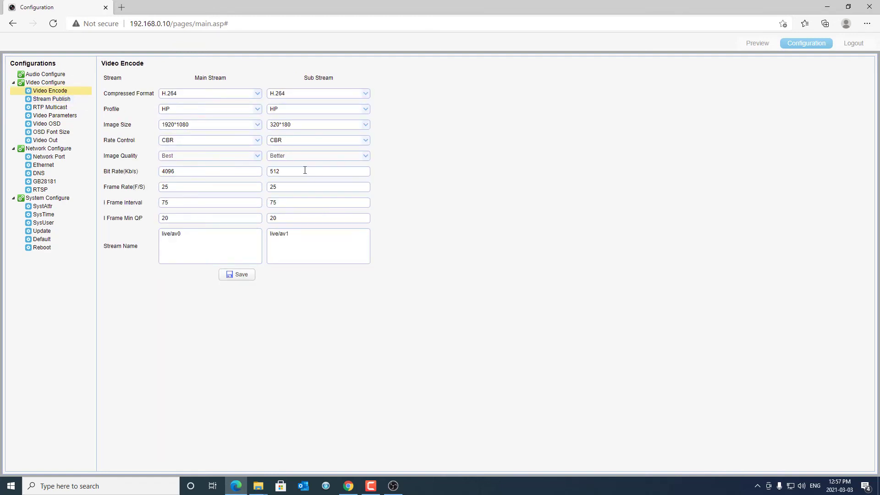
click(44, 100)
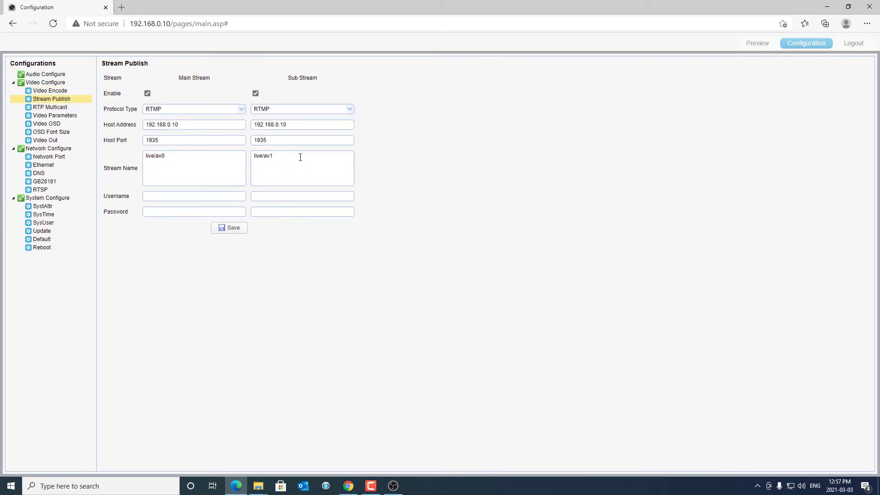
click(35, 91)
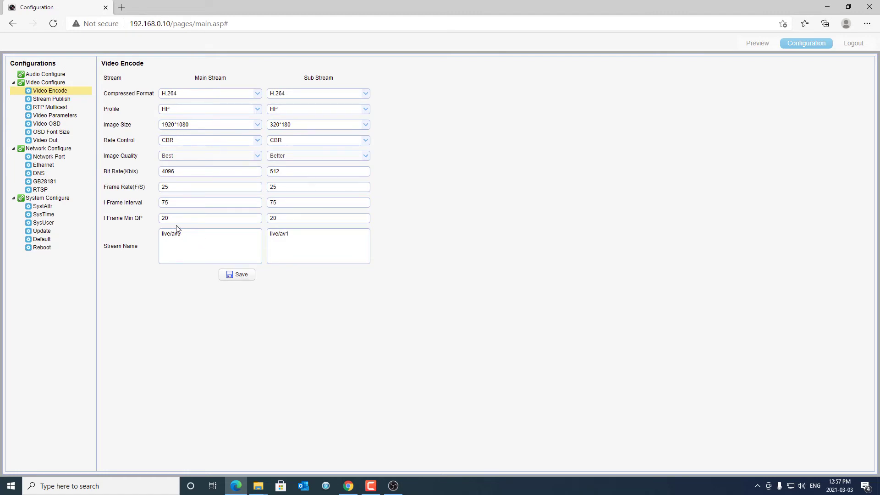
click(257, 125)
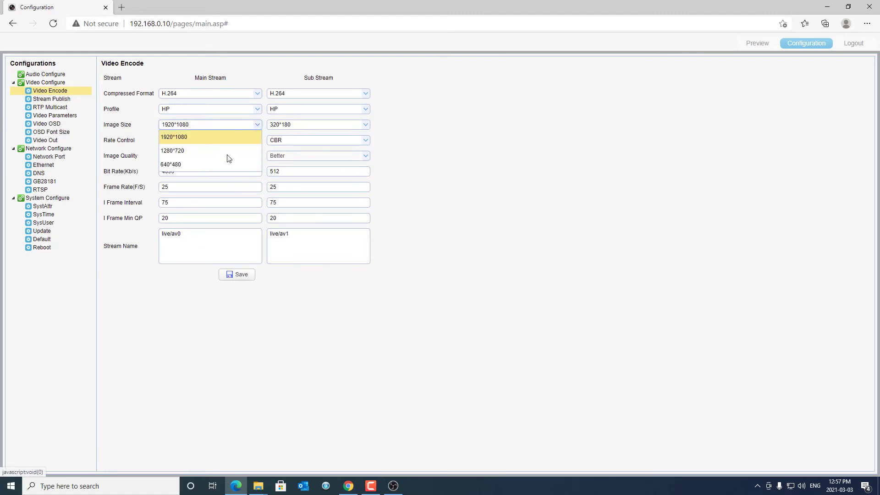
click(188, 251)
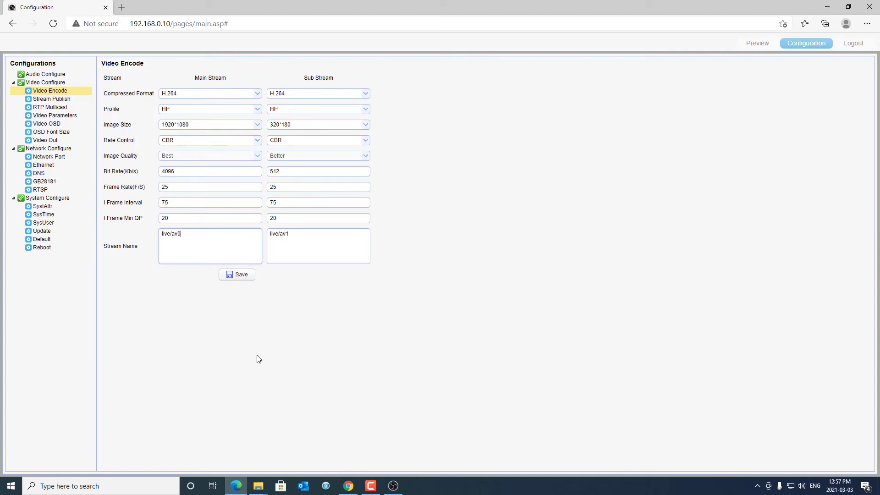
Check the cam 2 source's RTSP input in OBS Studio and re-examine the main stream's Image Size options in Edge.
click(393, 485)
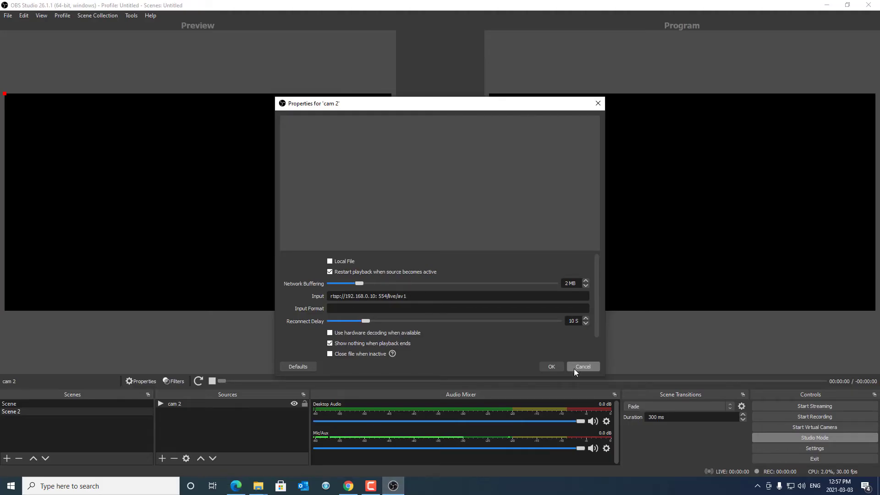
click(226, 484)
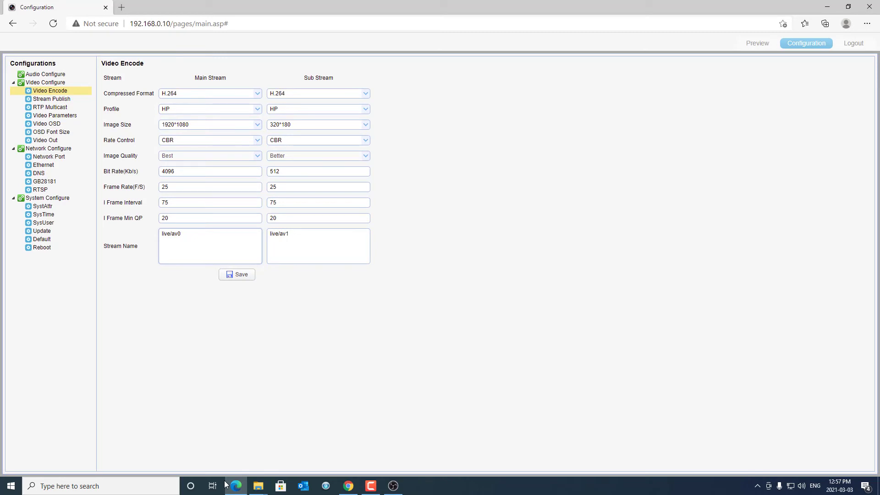
click(256, 125)
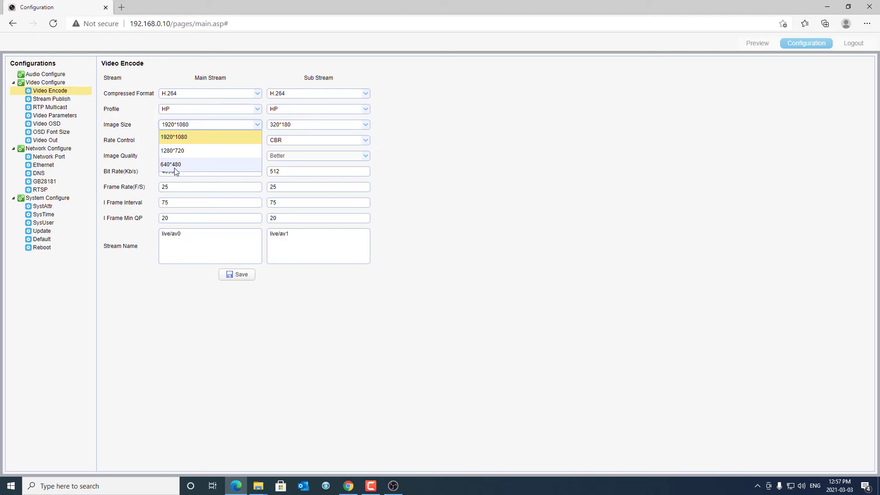
click(458, 144)
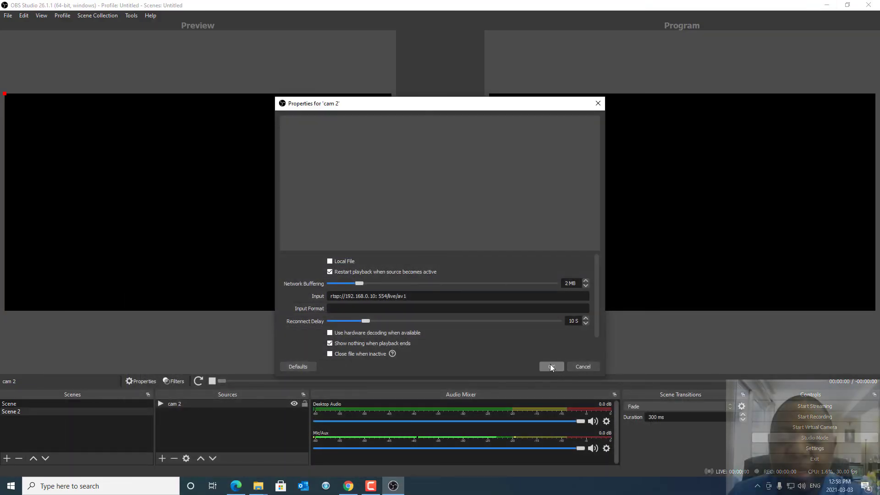
In OBS Studio, accept the cam 2 source properties and bring the first scene into the preview.
click(551, 366)
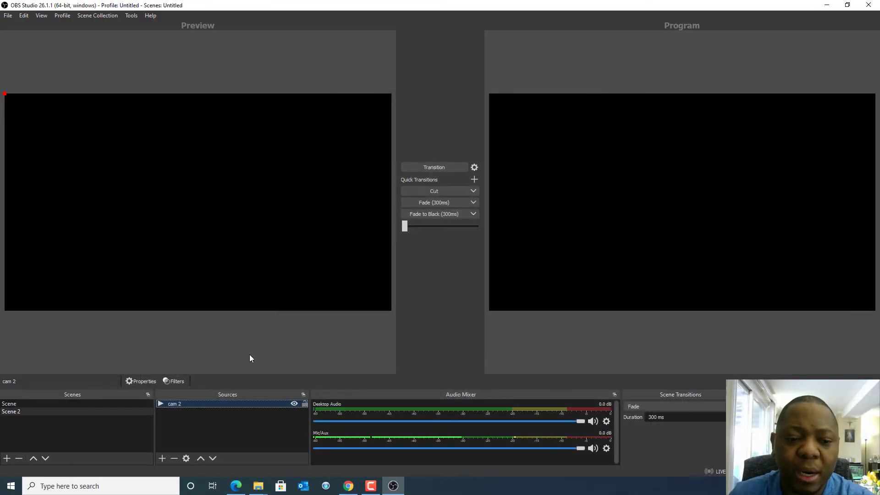
click(85, 405)
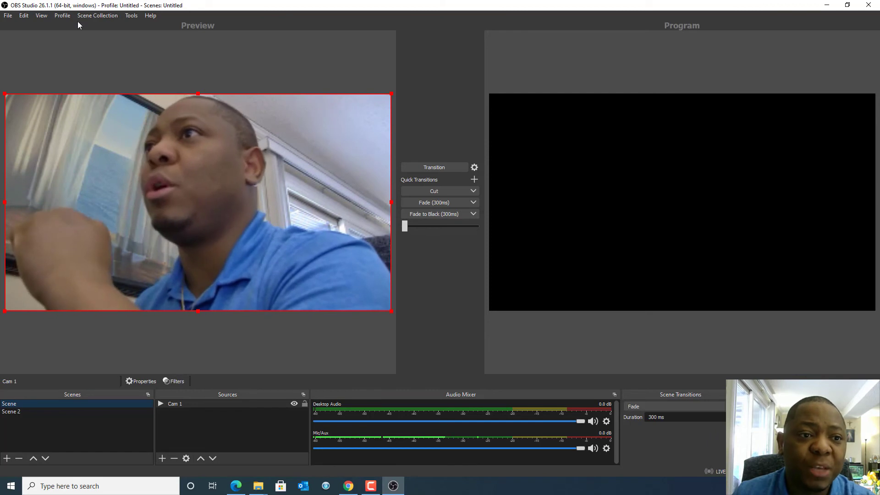
Show the custom Controls browser dock and close it again, dismissing the closing notice.
click(61, 15)
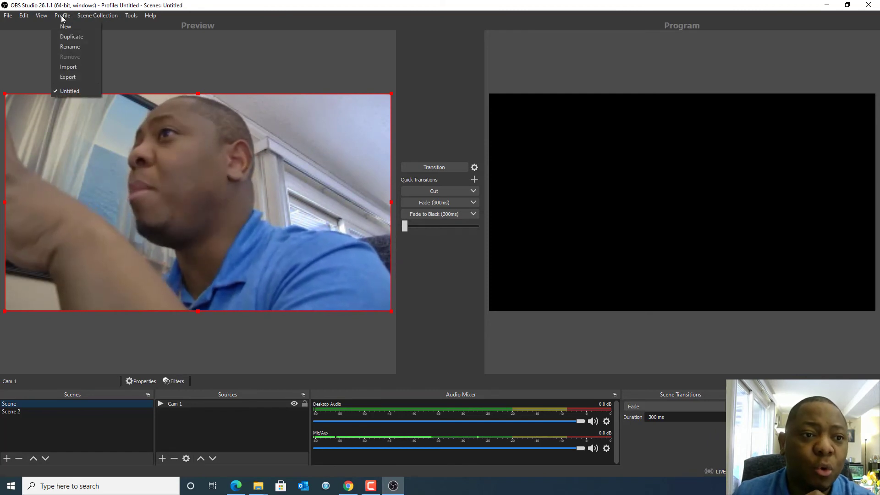
mouse_move(94, 17)
mouse_move(46, 16)
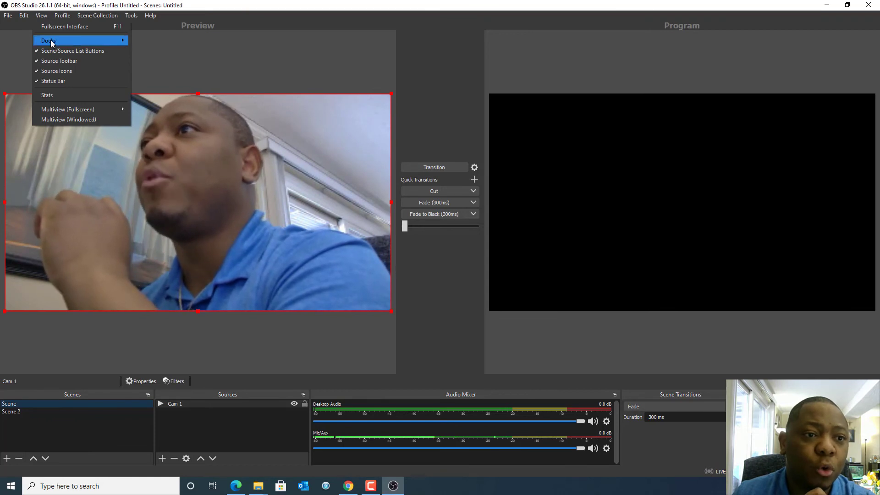
mouse_move(54, 40)
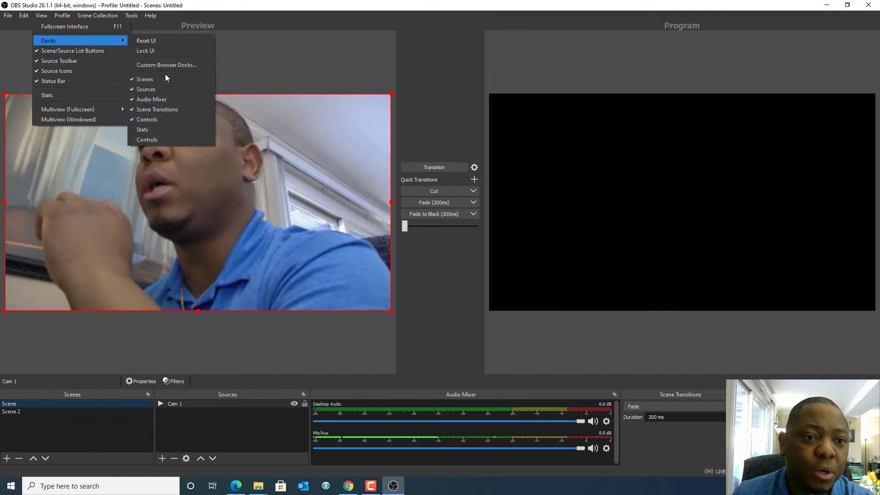
click(163, 139)
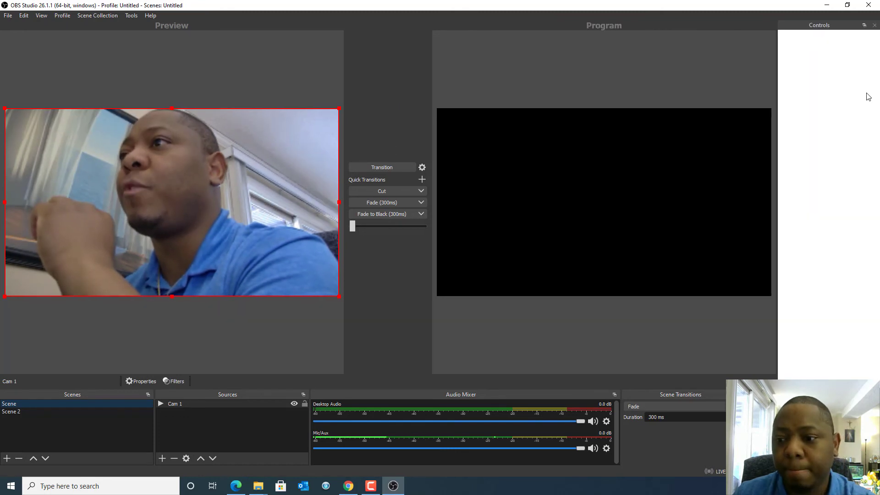
click(872, 26)
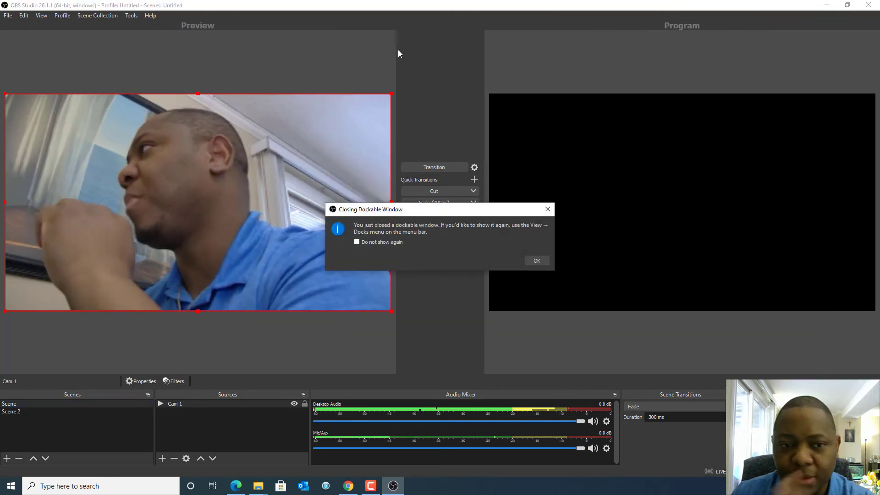
click(533, 260)
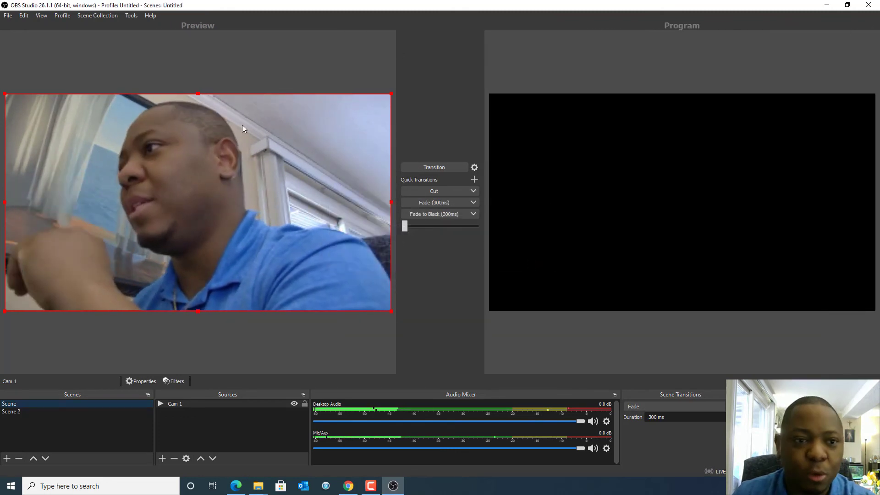
Rename the custom browser dock for the camera page as Controls1.
click(65, 17)
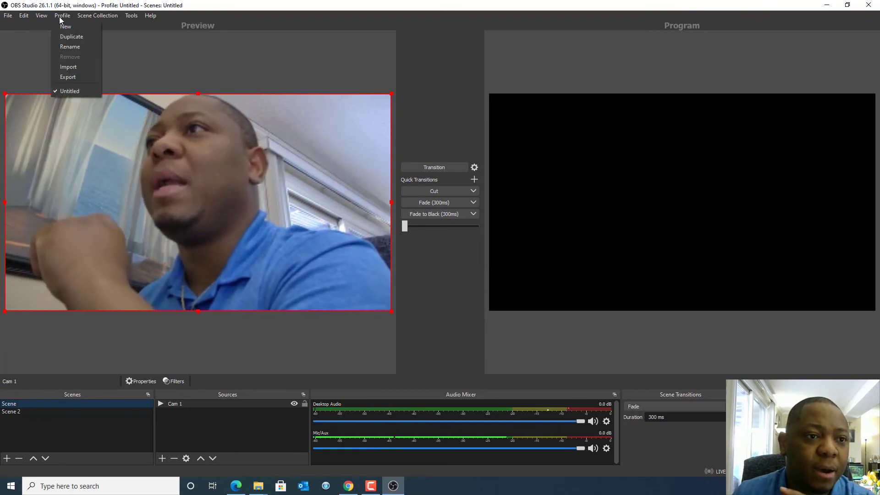
mouse_move(41, 16)
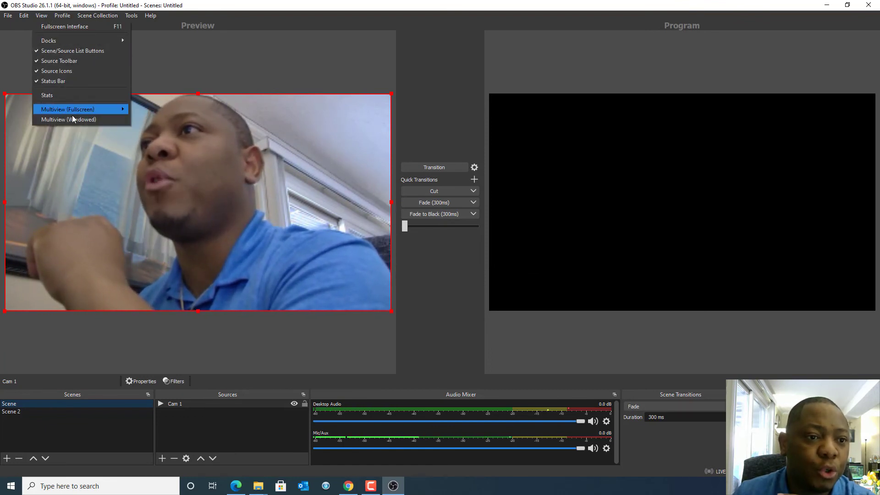
mouse_move(61, 40)
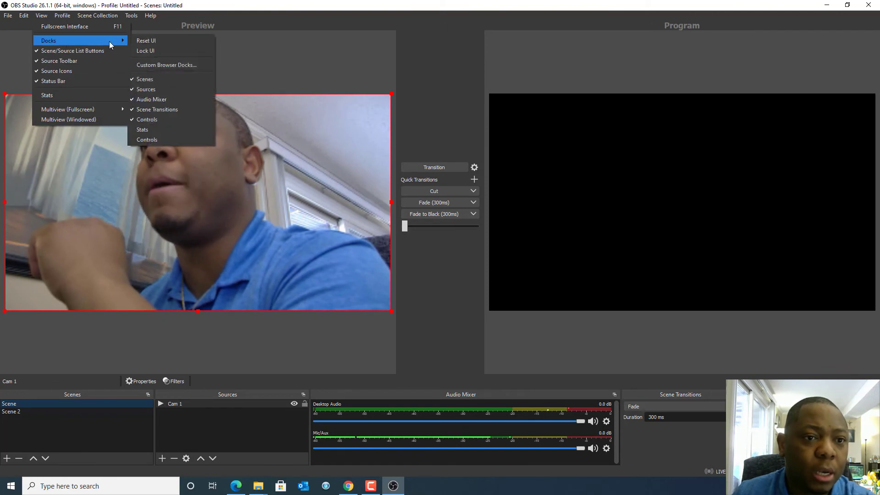
click(173, 65)
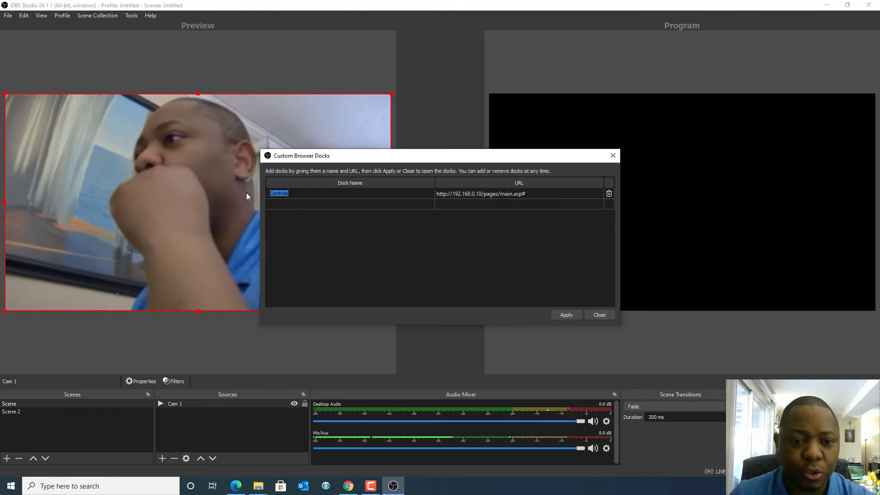
click(294, 192)
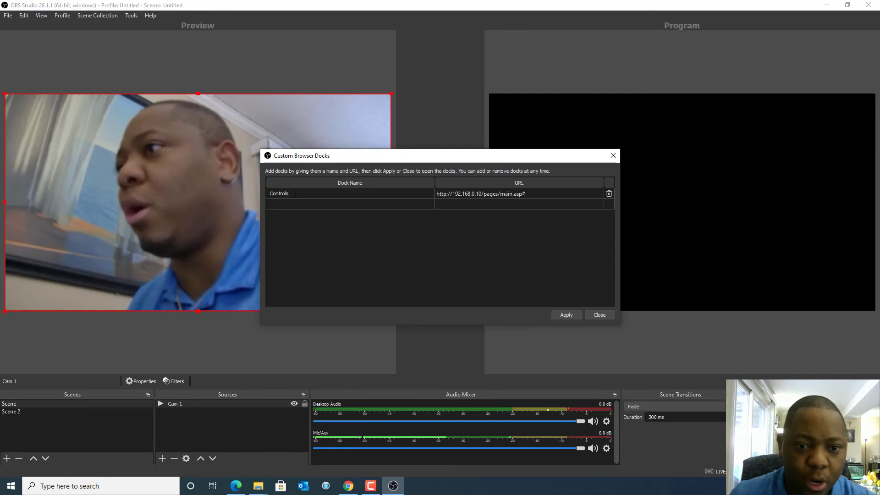
text(1)
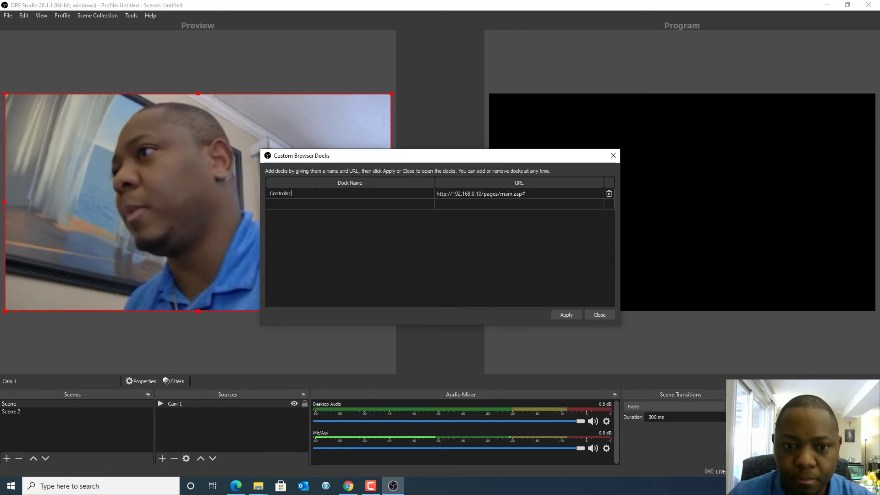
double_click(553, 194)
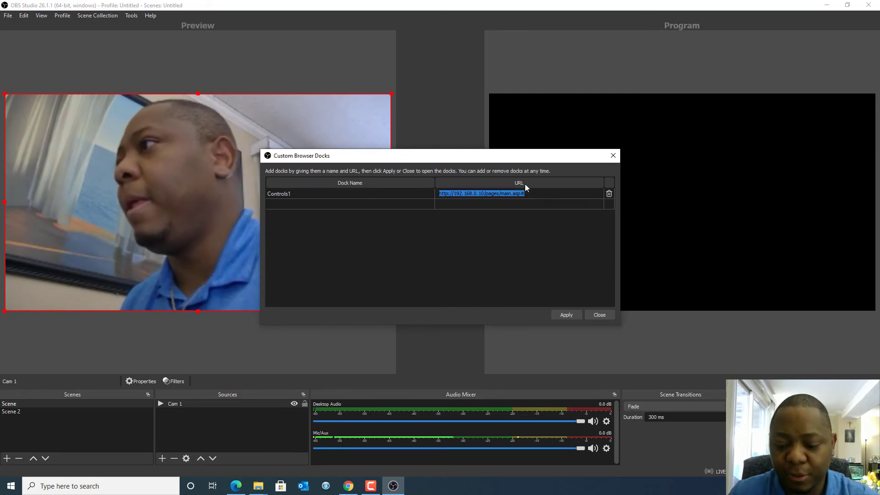
key(BackSpace)
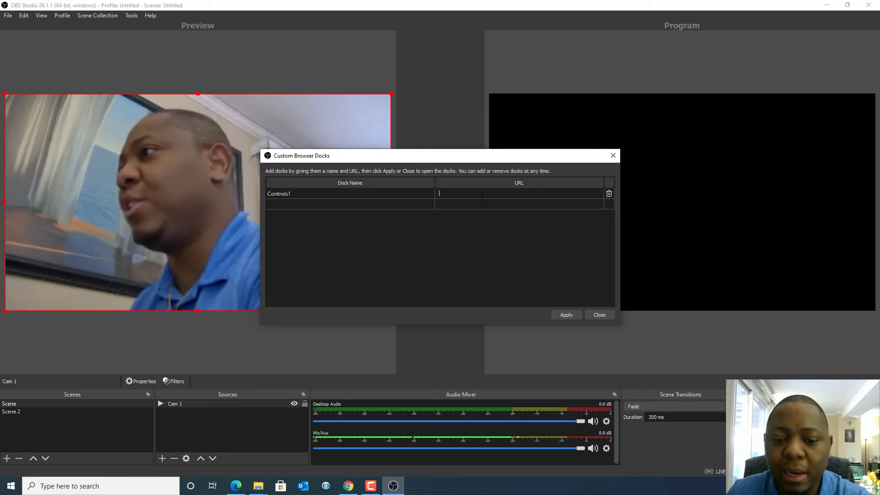
click(236, 485)
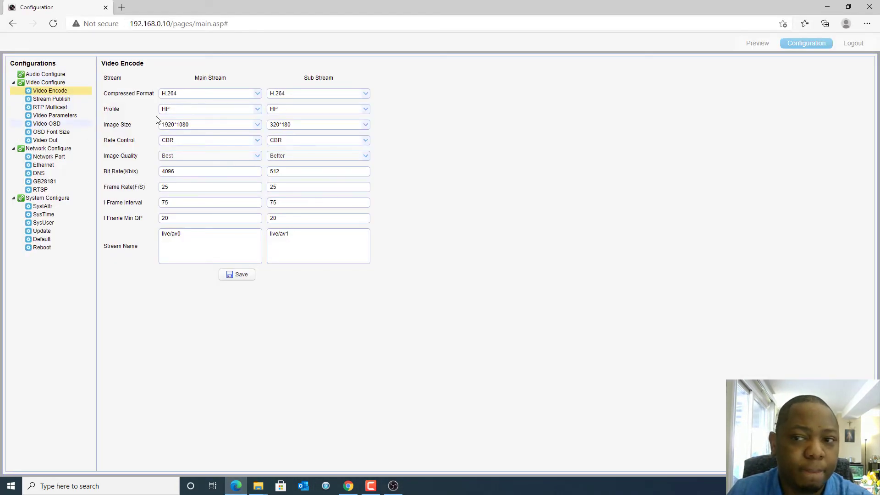
click(757, 43)
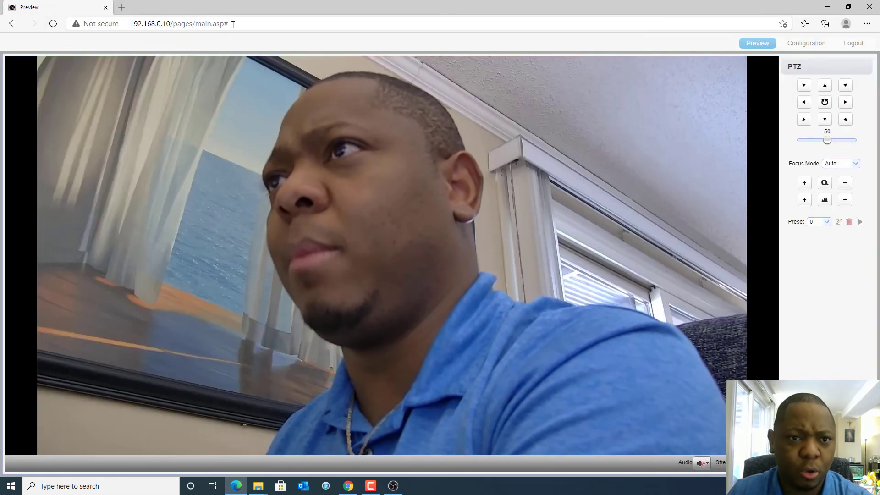
drag(233, 24, 129, 24)
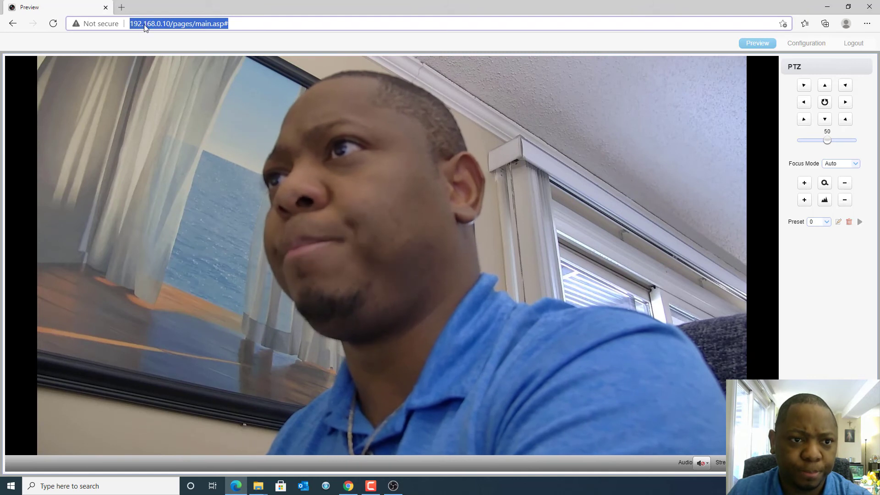
right_click(145, 26)
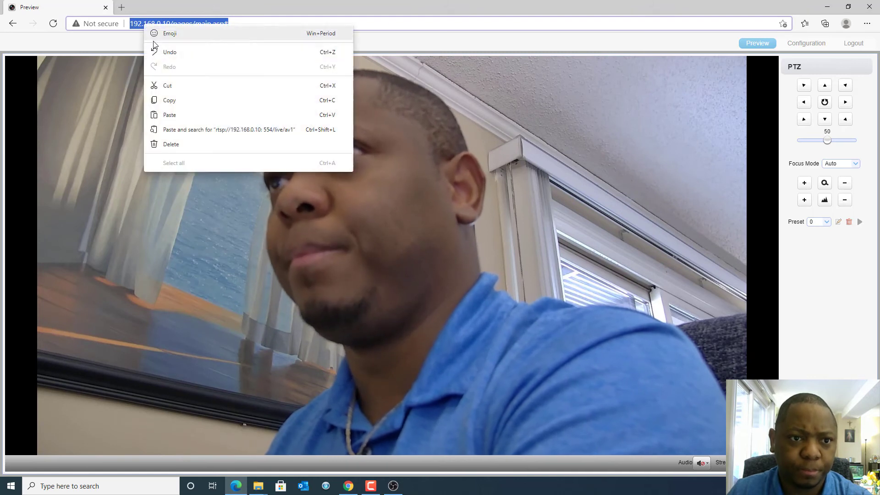
click(168, 100)
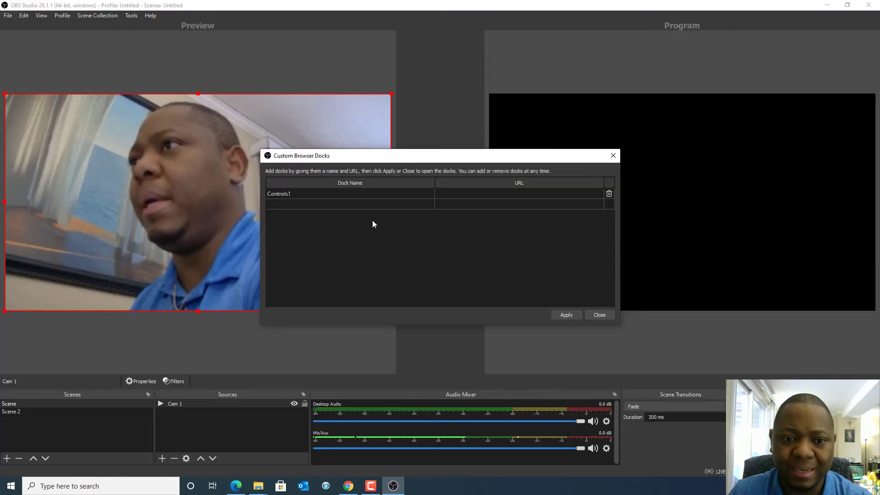
right_click(451, 195)
click(468, 246)
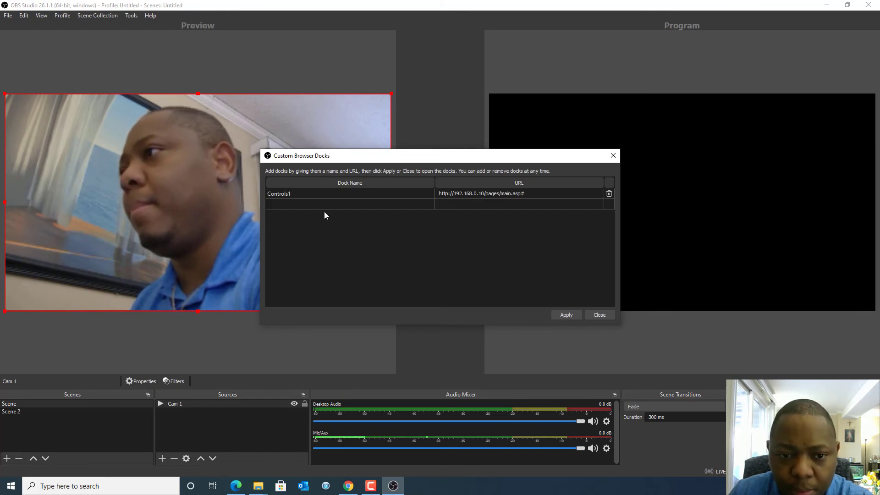
Close the custom browser docks setup with the Controls1 entry in place and show the Controls1 dock.
double_click(324, 196)
double_click(543, 194)
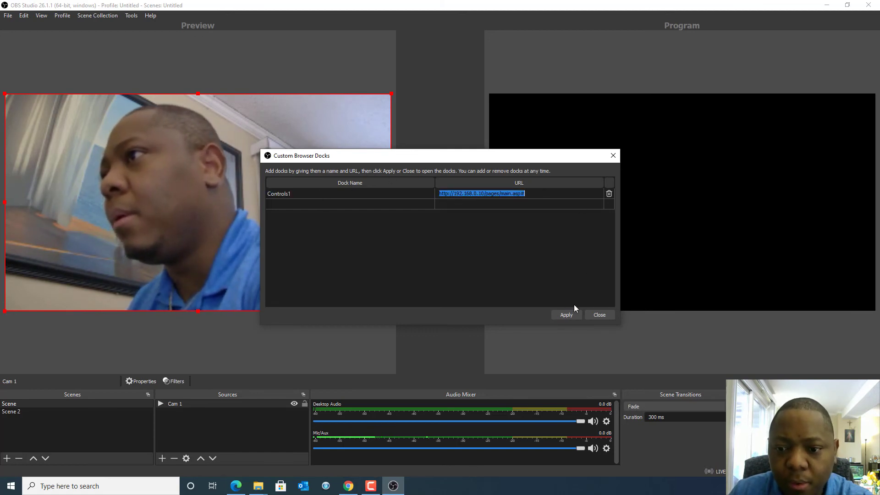
click(597, 315)
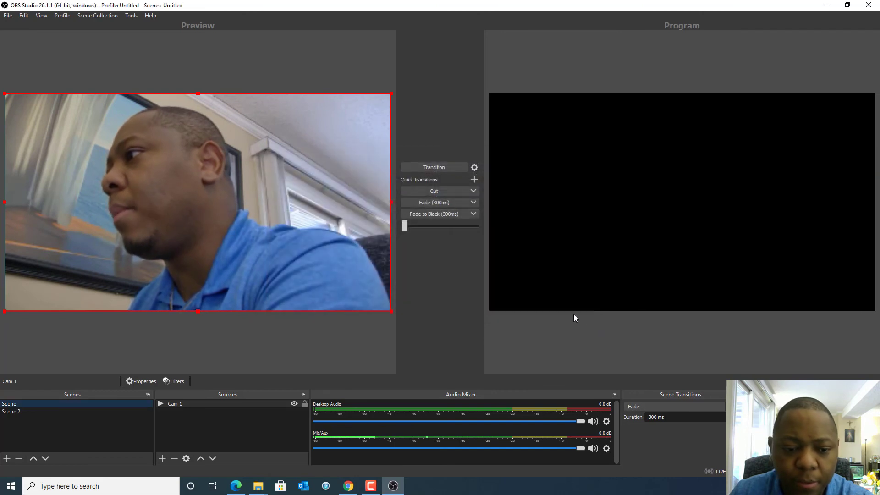
click(61, 14)
mouse_move(47, 18)
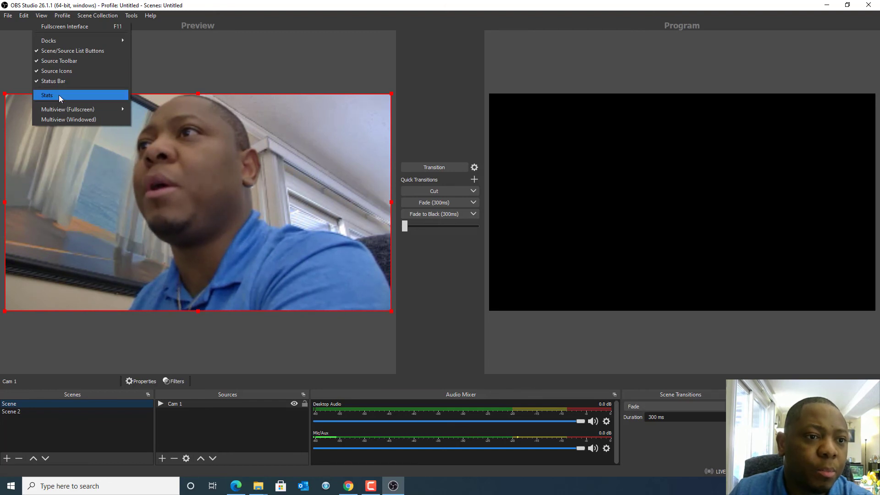
mouse_move(124, 46)
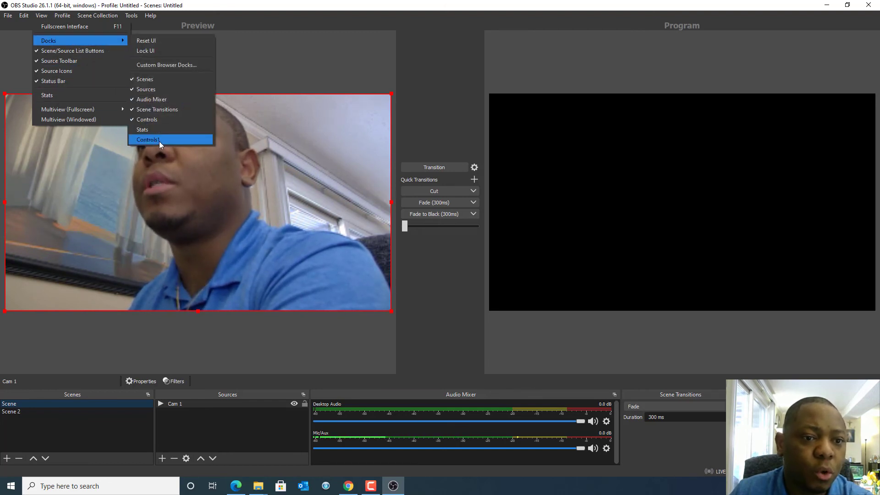
click(158, 141)
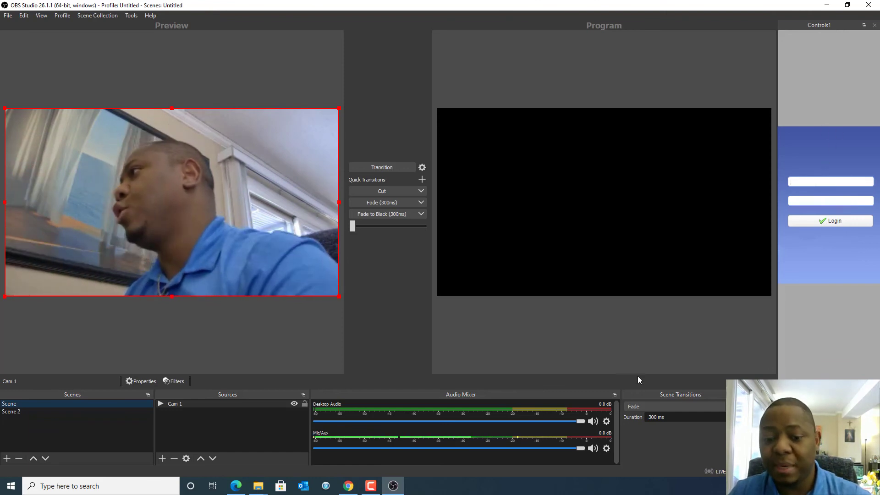
Widen the Controls1 dock to reveal the full login form and log in to the camera page with the username and account password.
click(236, 486)
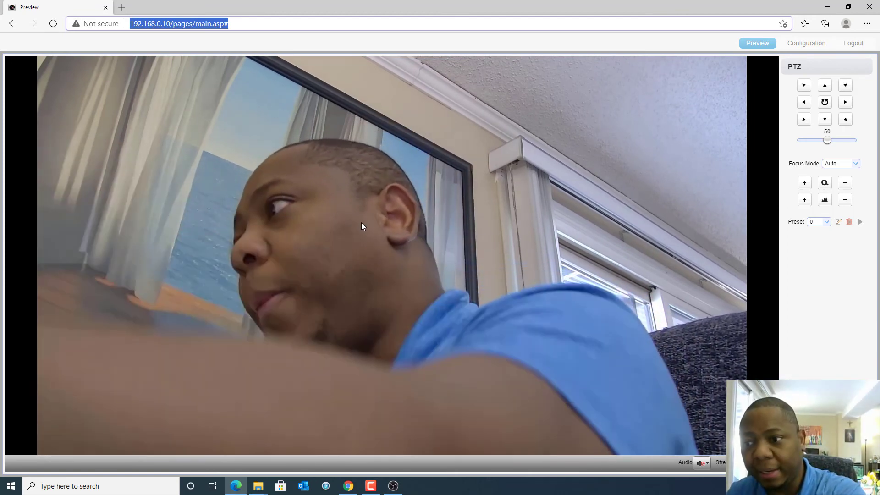
click(827, 7)
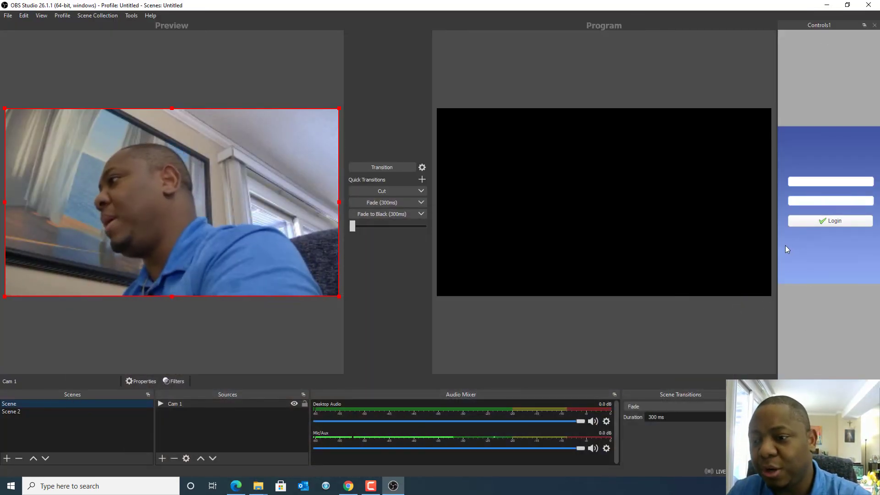
drag(776, 246, 521, 249)
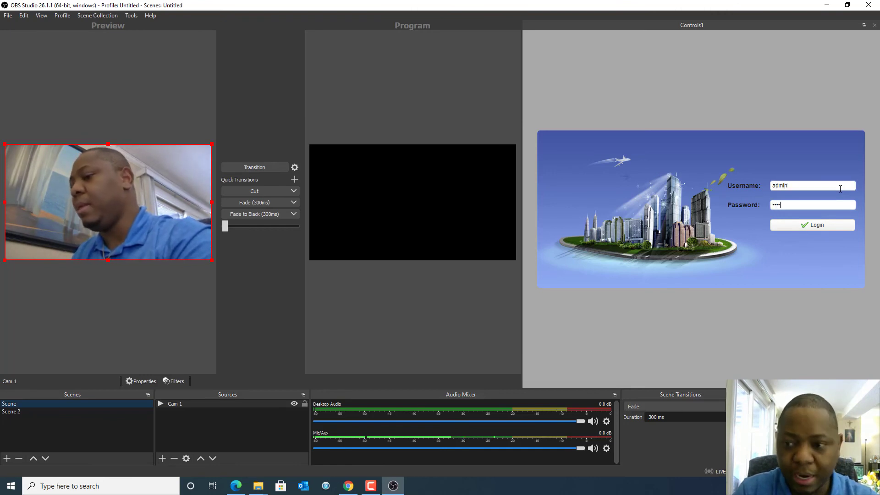
key(Return)
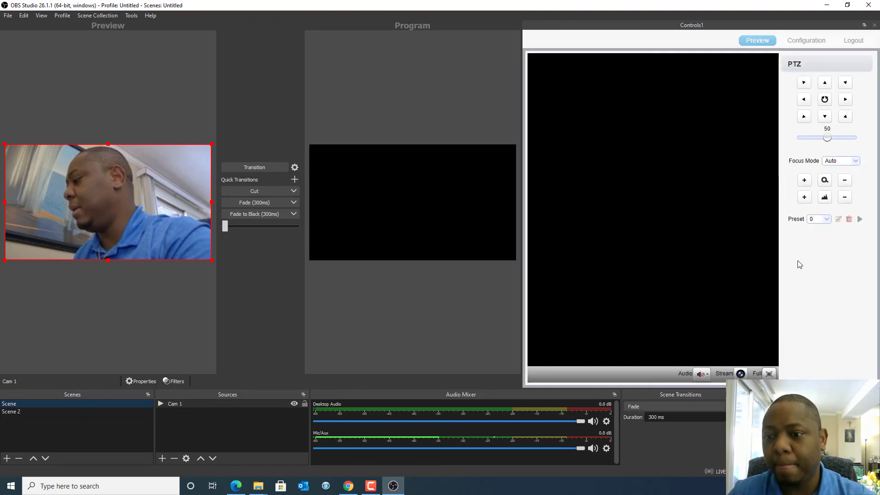
Compare the dock with the camera page in Edge, then narrow the Controls1 dock to just the PTZ control column.
click(237, 487)
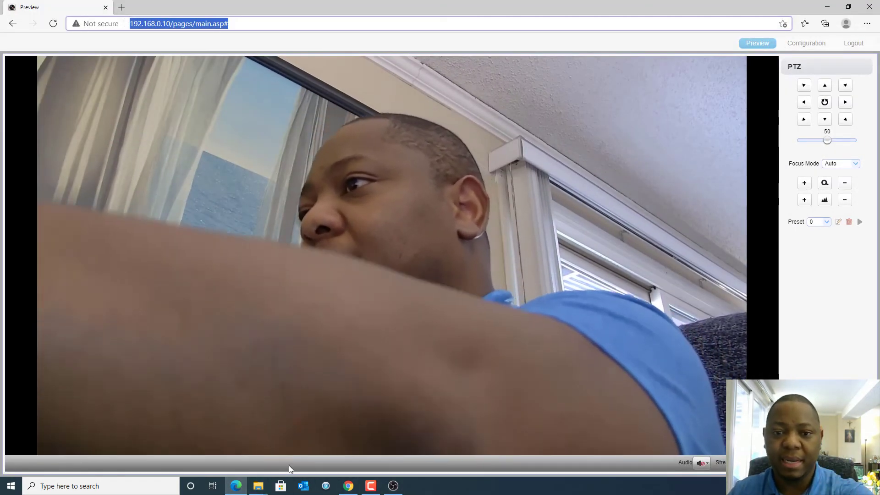
click(826, 6)
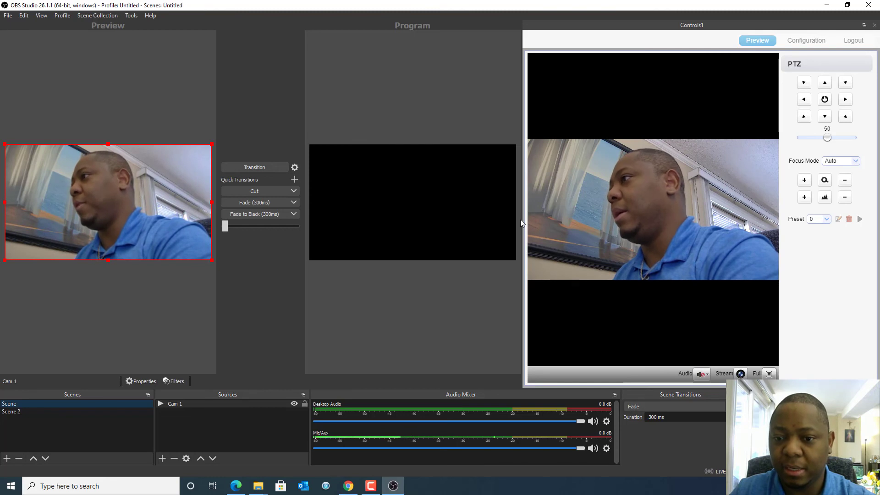
drag(520, 222, 567, 213)
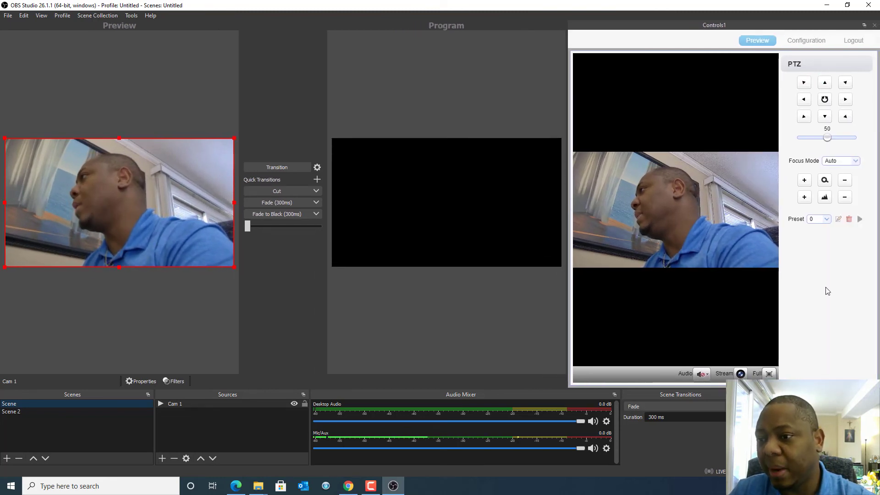
drag(568, 199, 773, 186)
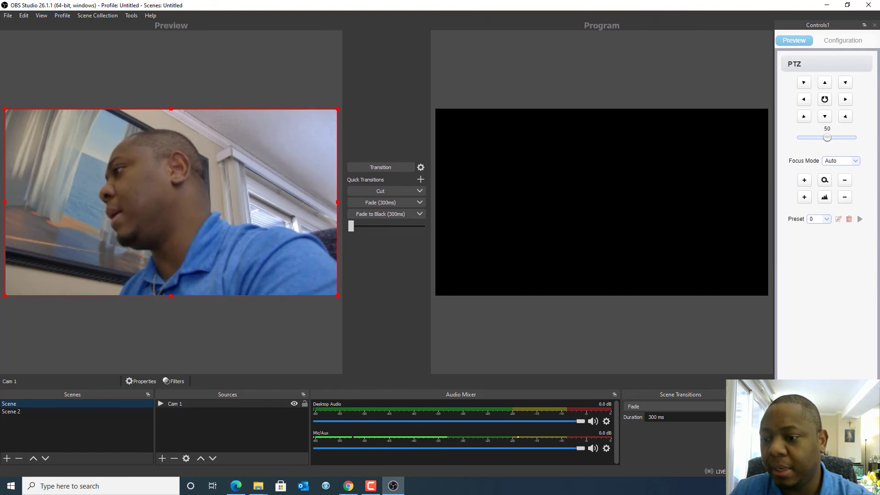
mouse_move(830, 388)
mouse_down()
mouse_move(831, 247)
mouse_move(831, 389)
mouse_up()
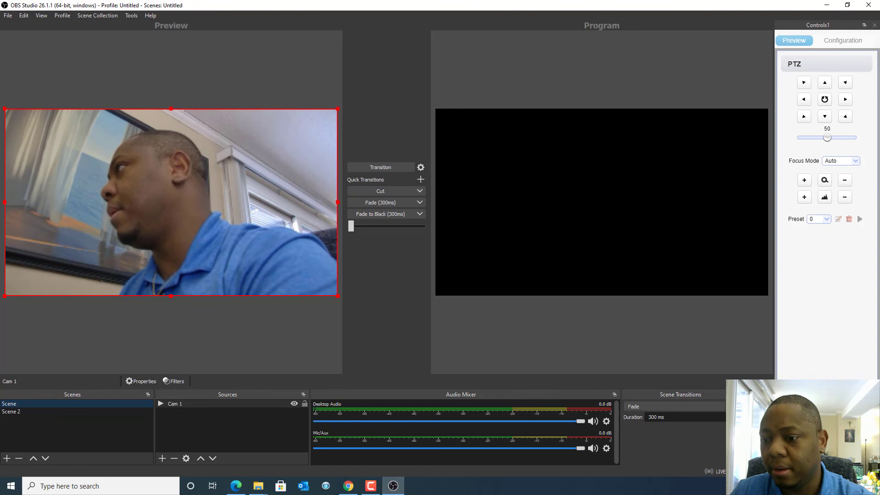
drag(820, 389, 819, 252)
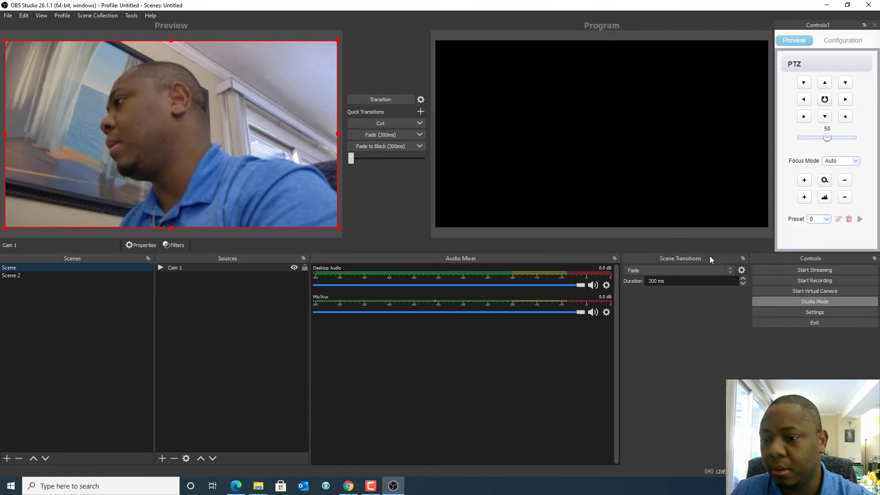
drag(711, 253, 712, 418)
Recall camera presets 1 and 2 from the PTZ controls in the Controls1 dock.
click(803, 99)
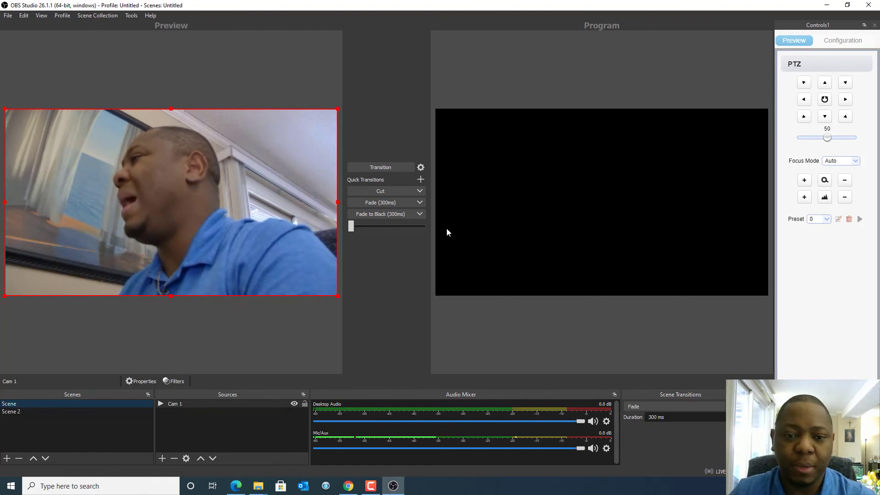
click(825, 220)
click(814, 243)
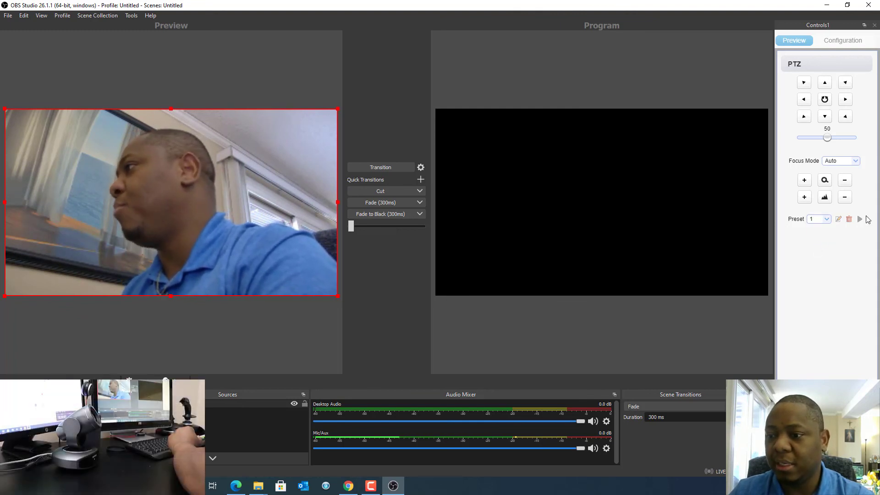
click(827, 220)
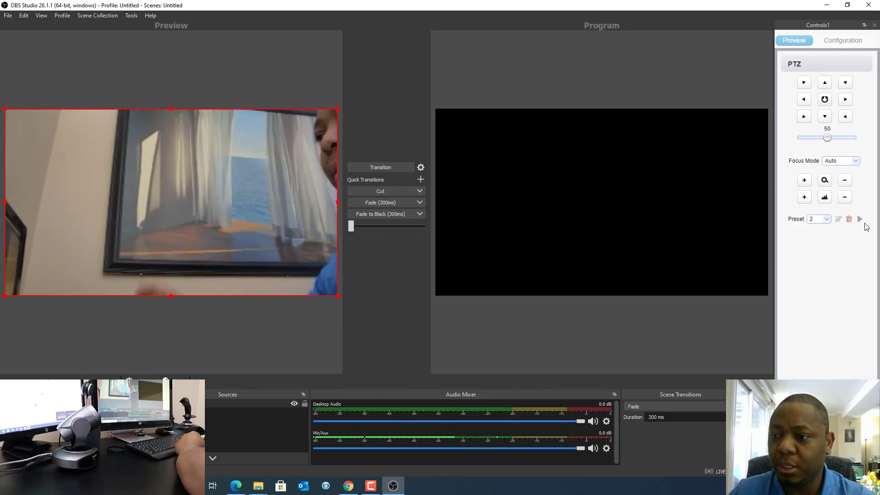
Move the camera to preset 3 and then to preset 4 from the Controls1 dock.
click(826, 219)
click(811, 271)
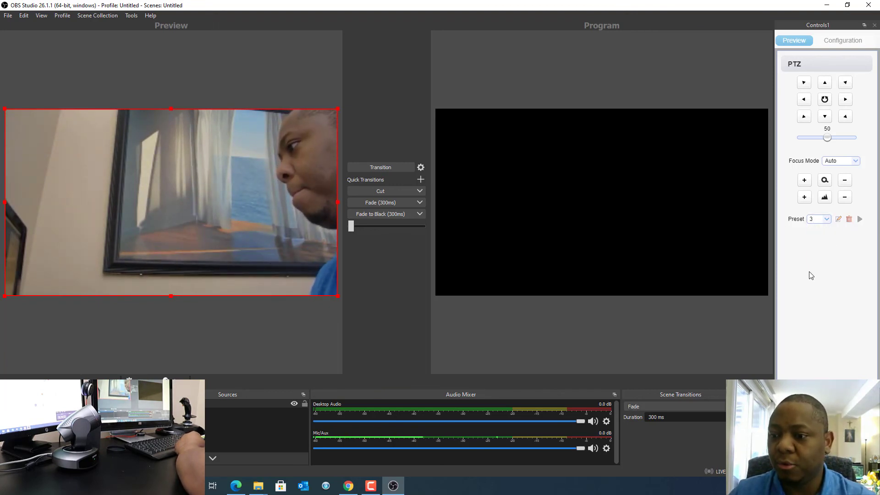
click(859, 220)
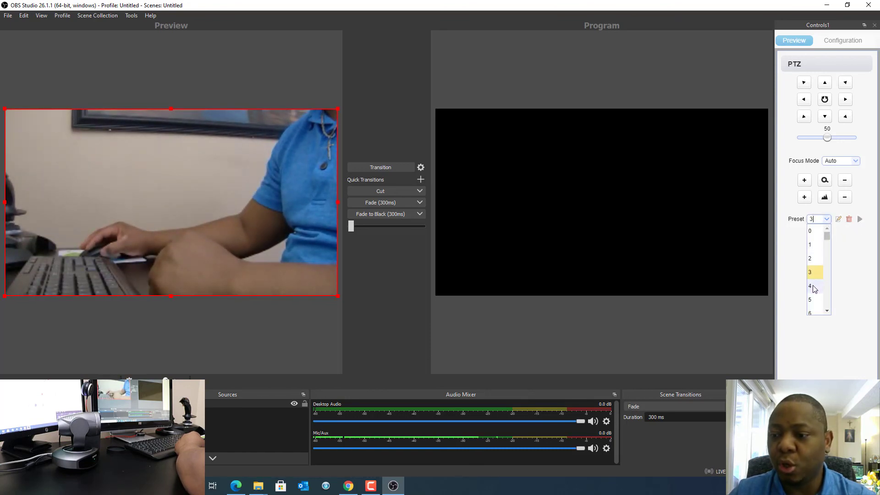
click(859, 220)
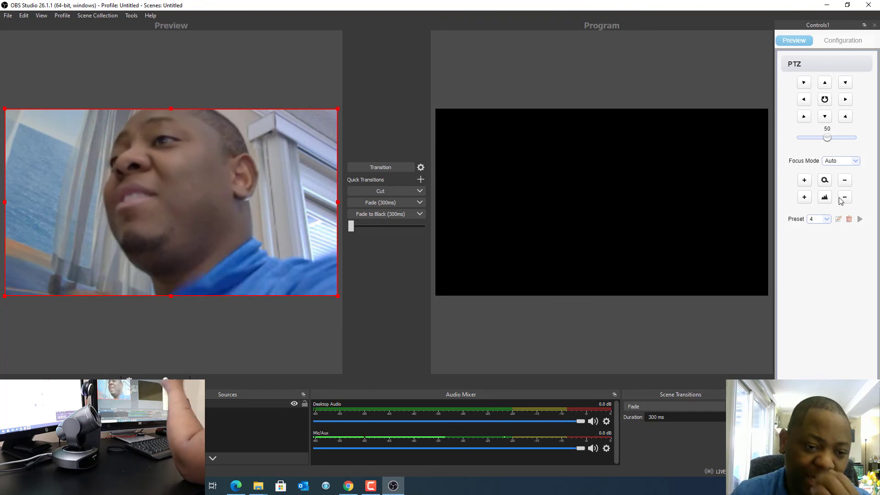
Return the camera to preset 1 and transition the Cam 1 scene to the program output.
click(819, 219)
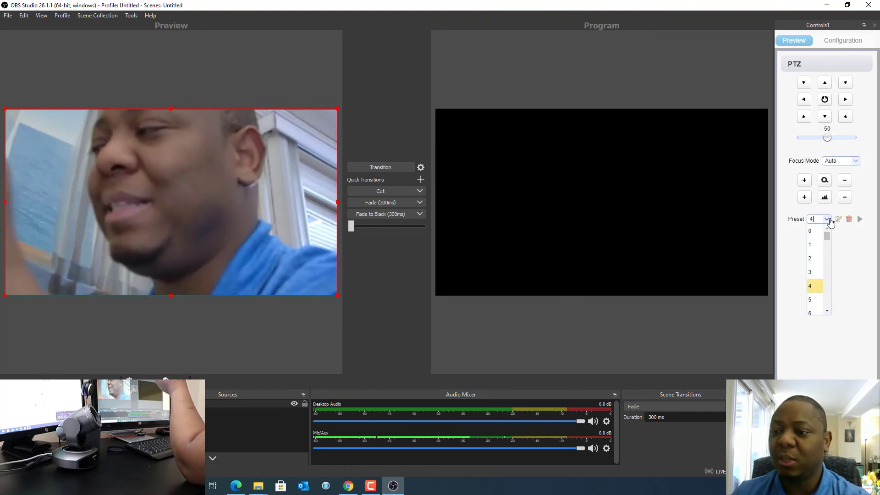
click(816, 240)
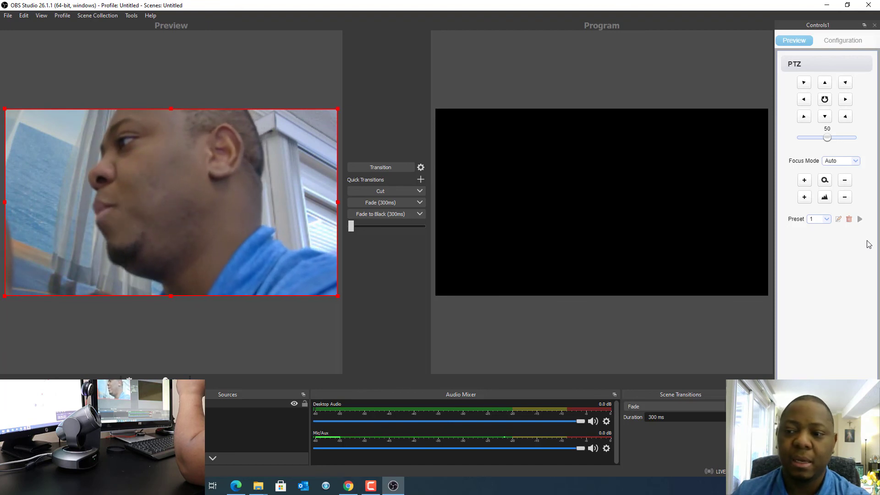
click(860, 219)
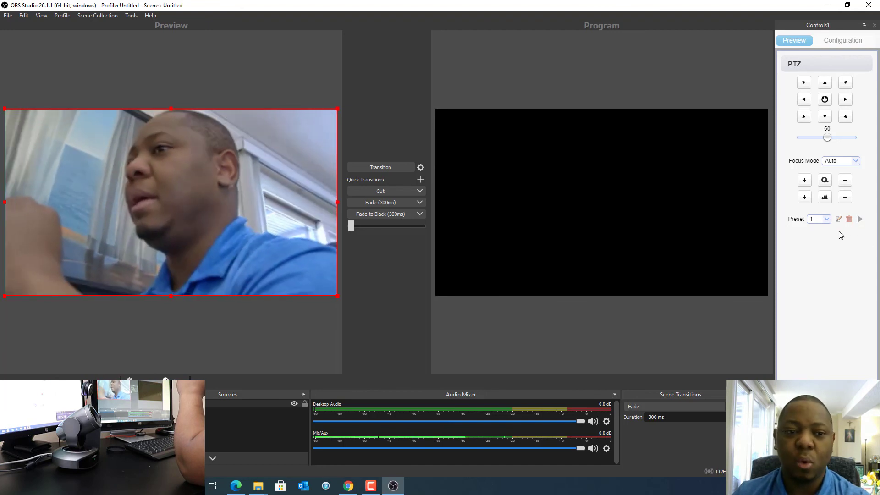
click(394, 167)
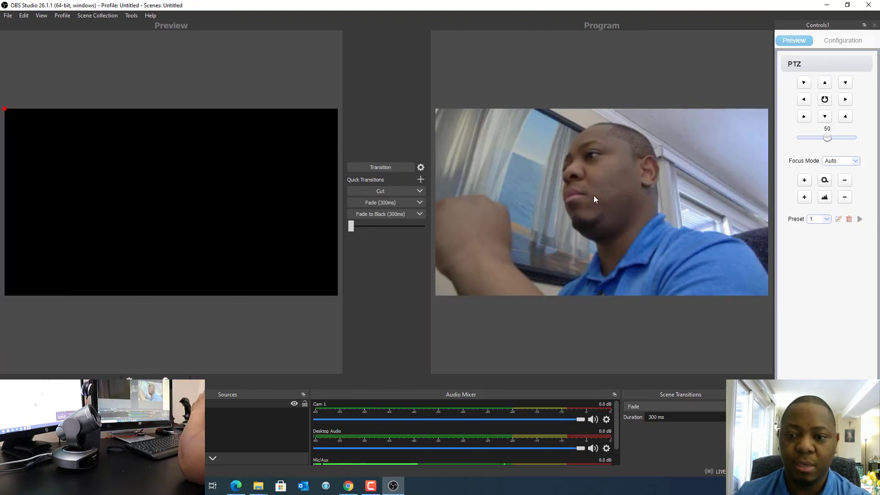
Recall camera preset 2 while the scene is in program, then minimize OBS Studio to the desktop.
click(827, 220)
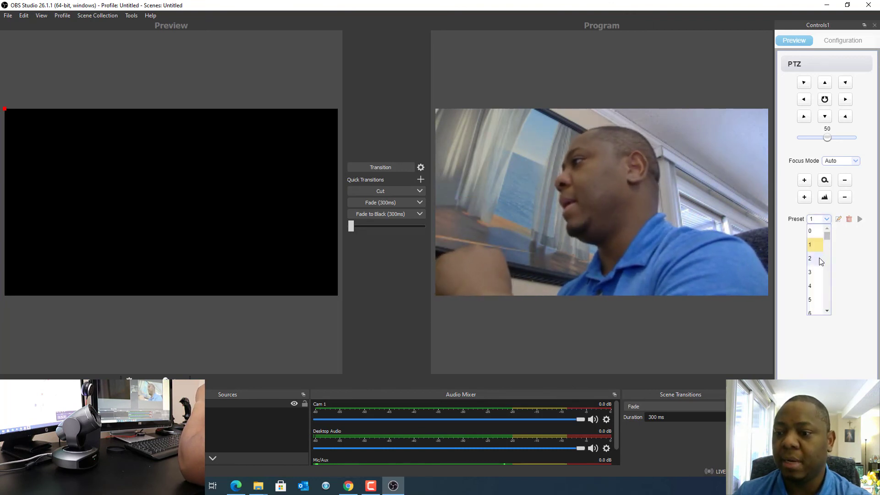
click(859, 221)
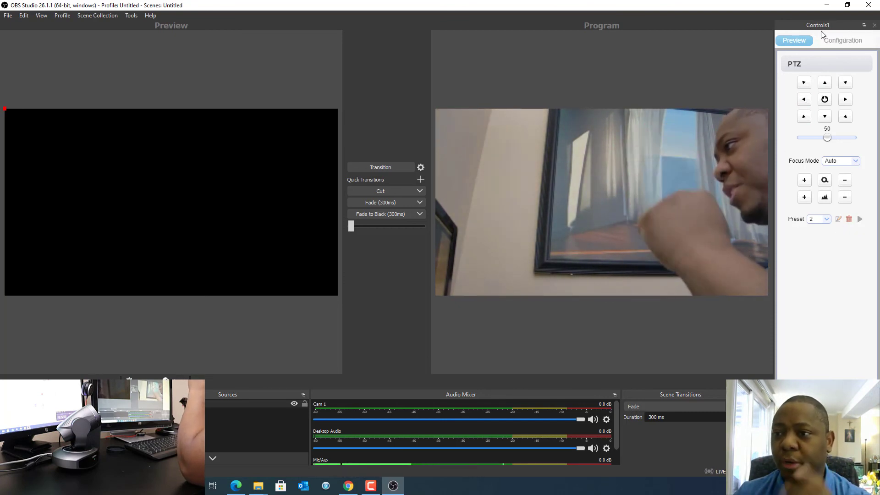
click(827, 6)
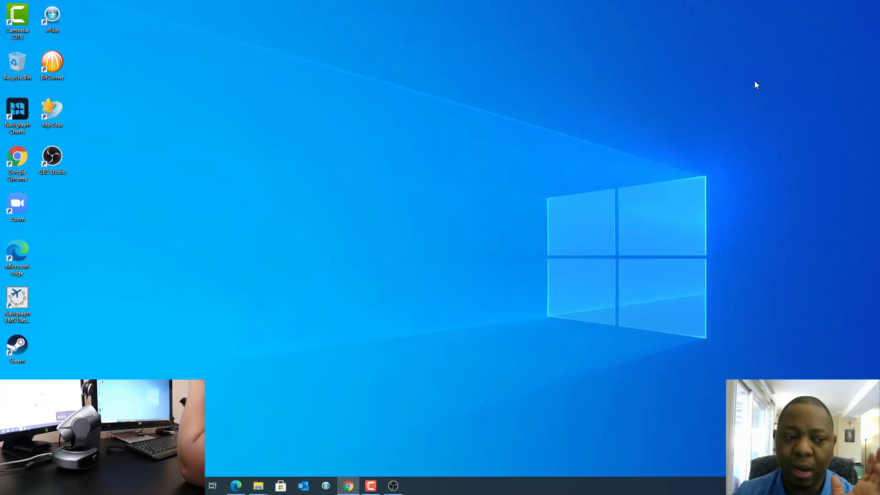